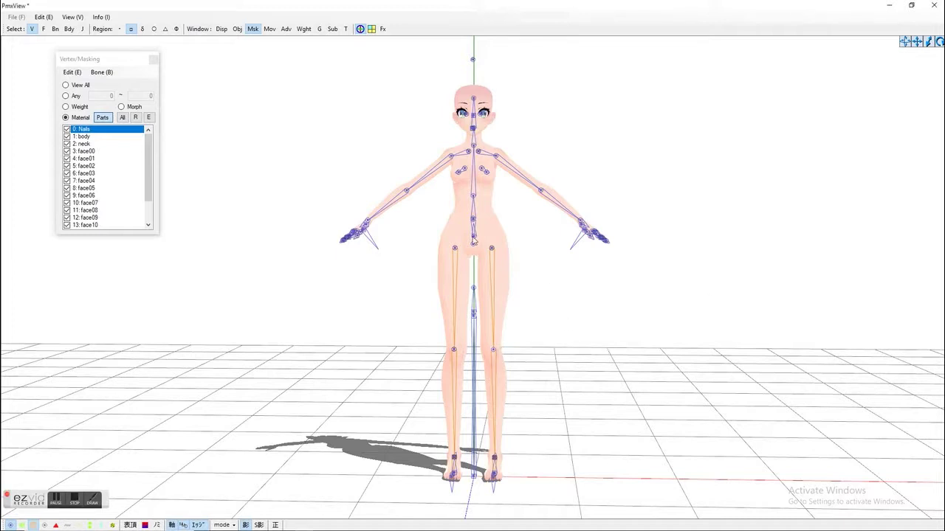
# Switch to the Pmx Editor window and save the model over the existing TDA Base.pmx in the LADY folder.
pyautogui.moveTo(303, 521)
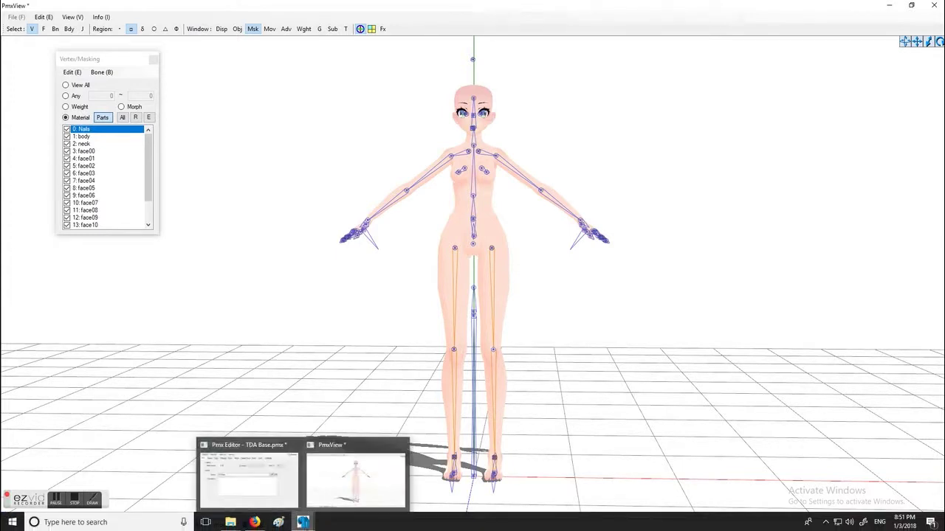
pyautogui.click(248, 476)
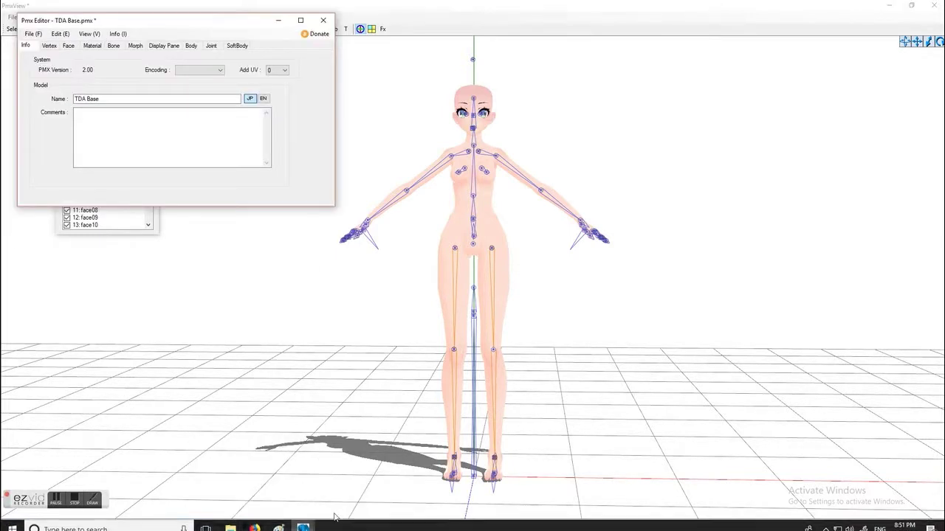
pyautogui.click(33, 34)
pyautogui.click(54, 69)
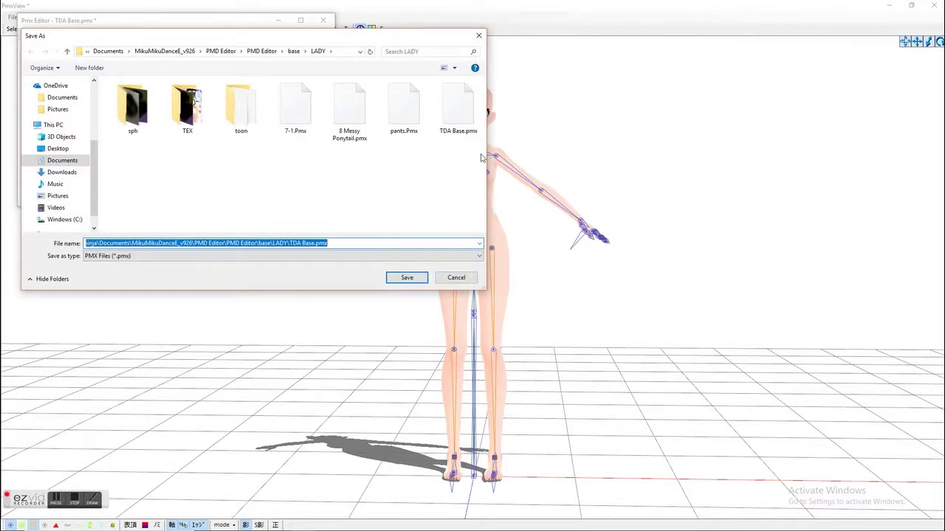
pyautogui.doubleClick(465, 117)
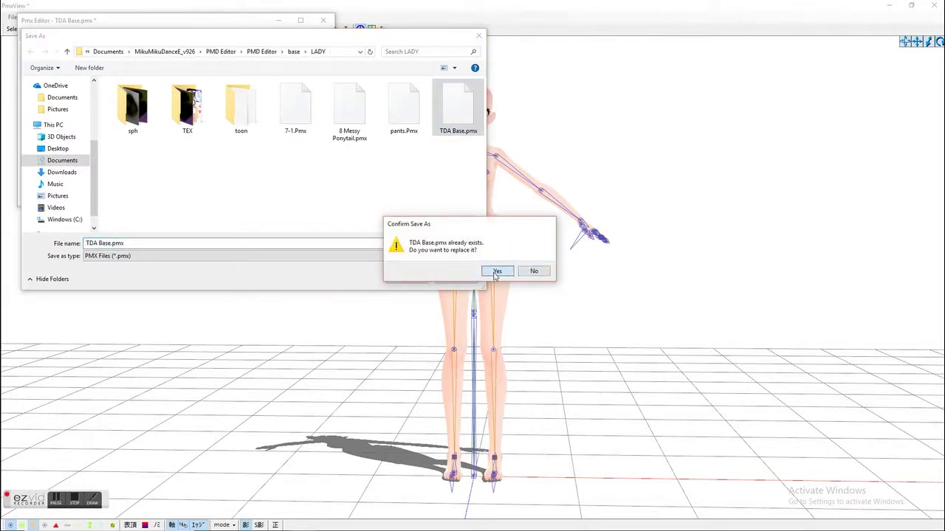
pyautogui.click(498, 269)
# Try to set the neck material's texture path to tex\eyes and undo the last change.
pyautogui.click(92, 46)
pyautogui.click(45, 70)
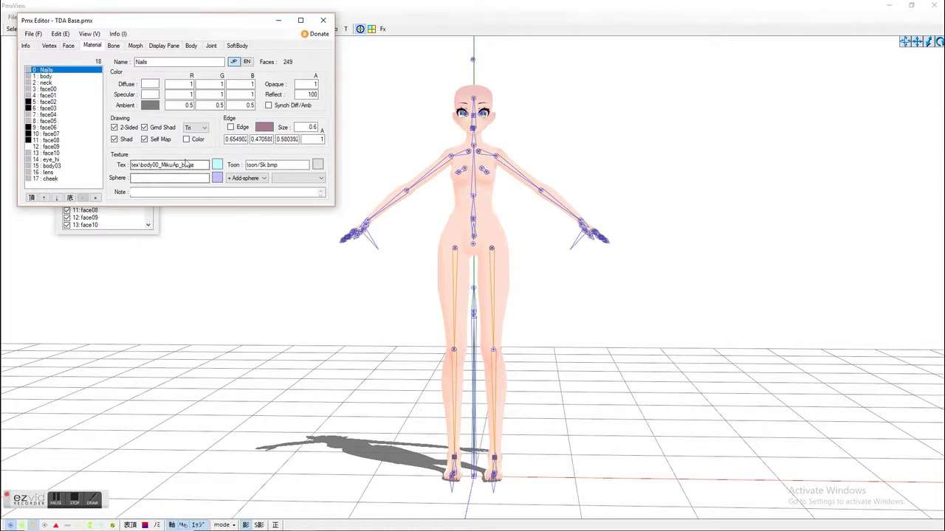
pyautogui.click(47, 77)
pyautogui.click(47, 82)
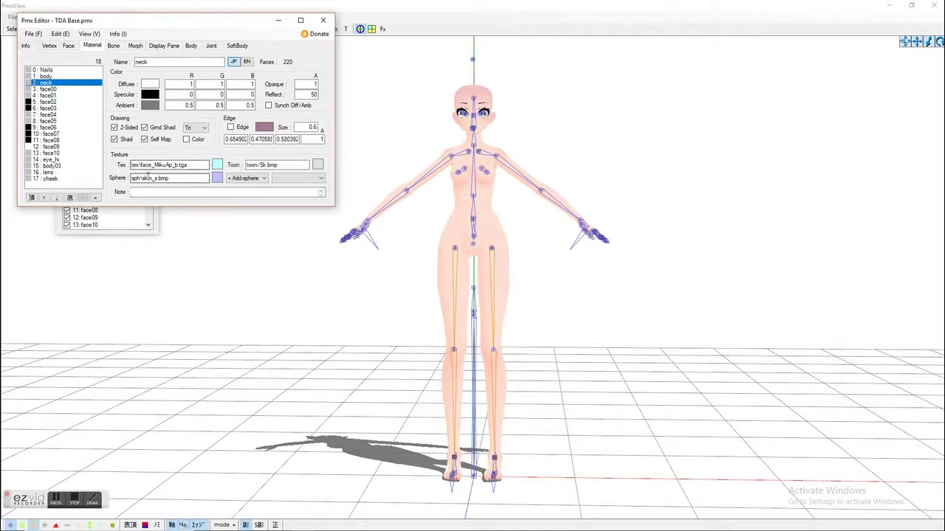
pyautogui.moveTo(194, 165); pyautogui.dragTo(145, 171)
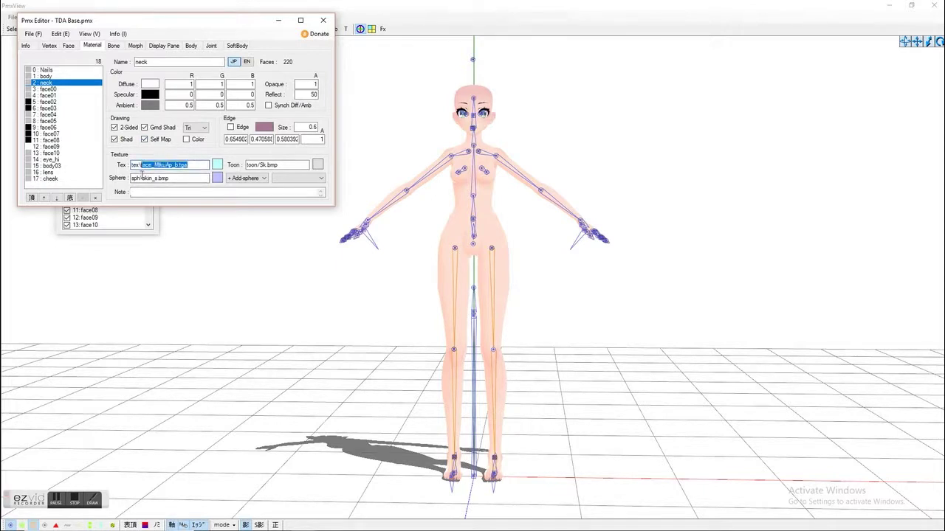
pyautogui.write('ex\\eyes')
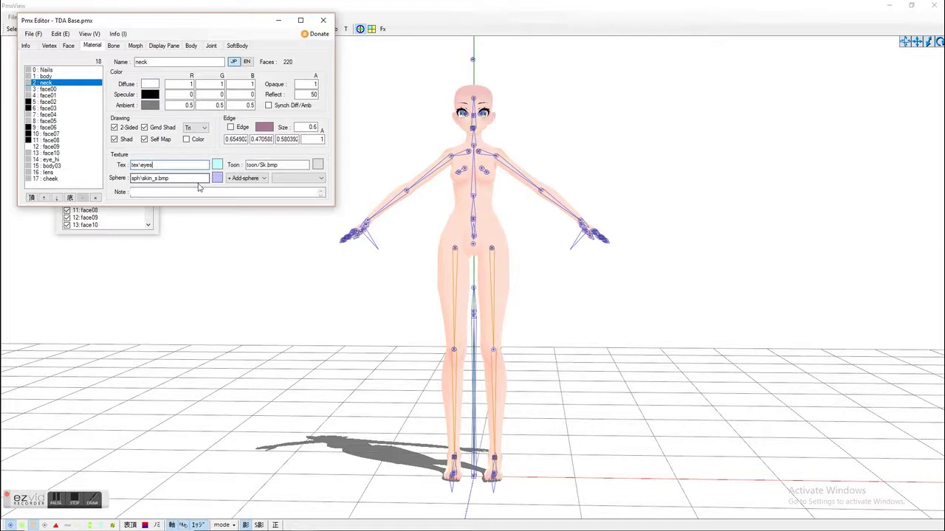
pyautogui.hotkey('ctrl', 'z')
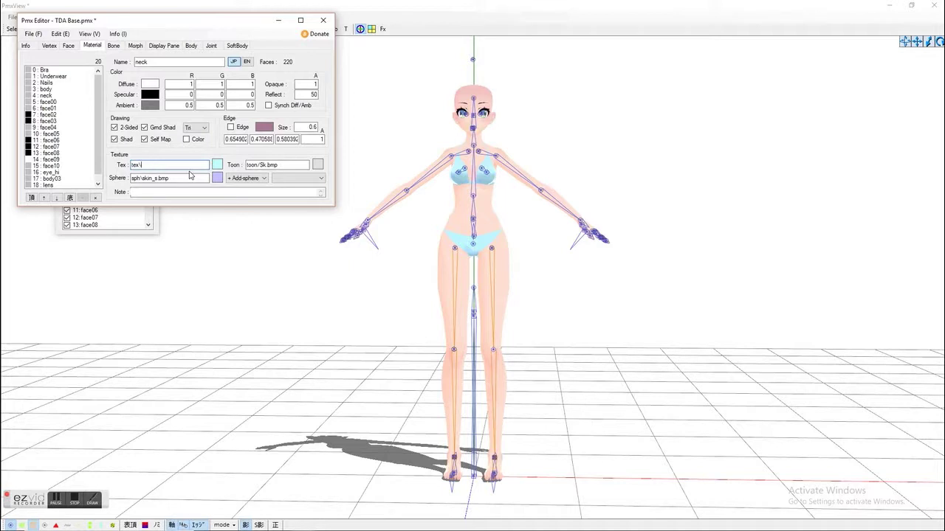
# Copy the face00 material's texture file name into the neck material's texture path, making it tex\face_MikuAp_b.tga.
pyautogui.click(49, 89)
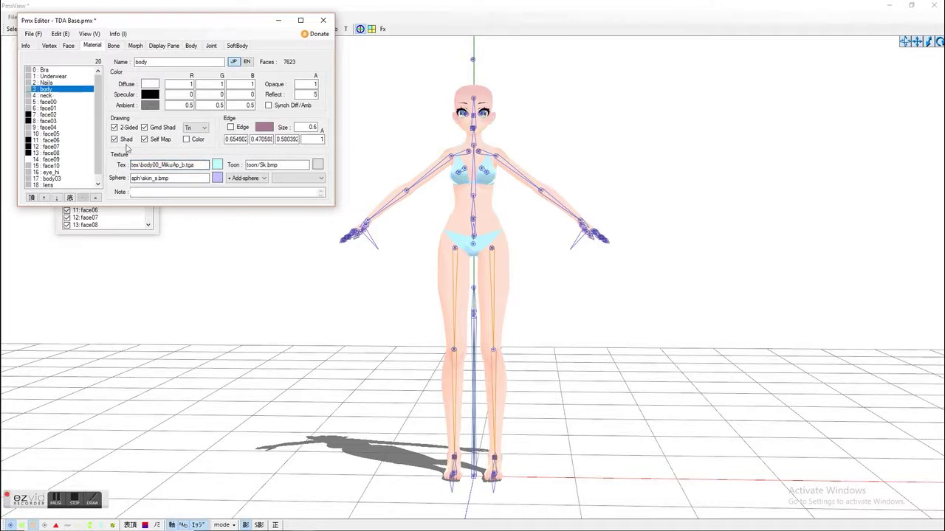
pyautogui.click(46, 102)
pyautogui.moveTo(193, 164); pyautogui.dragTo(142, 165)
pyautogui.rightClick(141, 165)
pyautogui.click(81, 194)
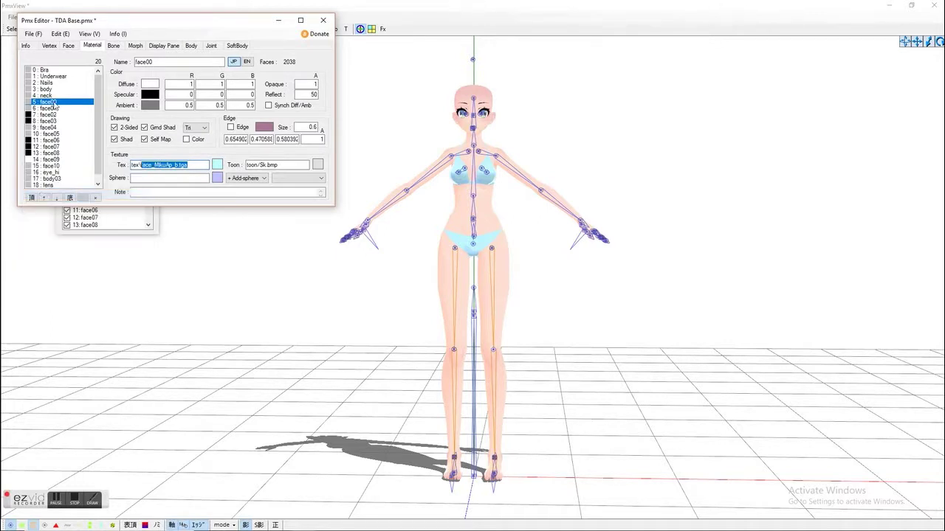
pyautogui.click(49, 95)
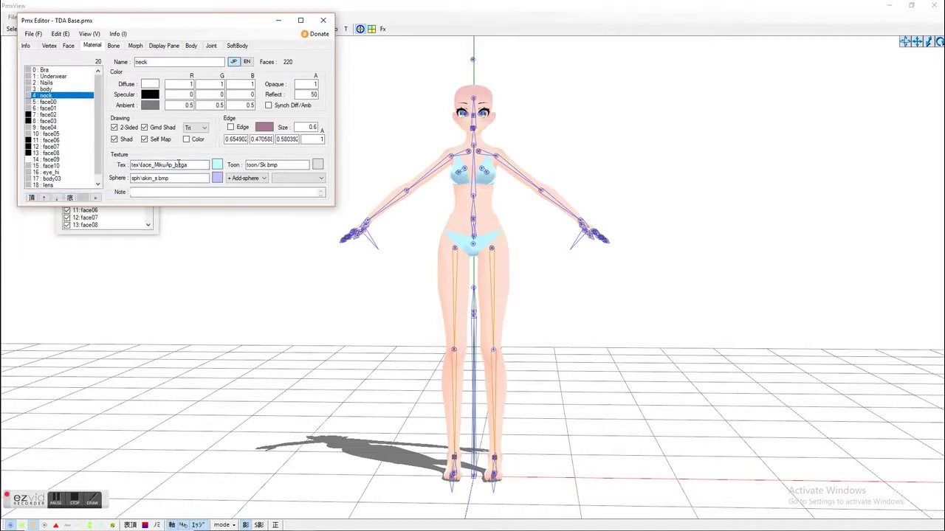
# Examine the settings of the materials from Bra through face05, including their texture paths.
pyautogui.click(54, 76)
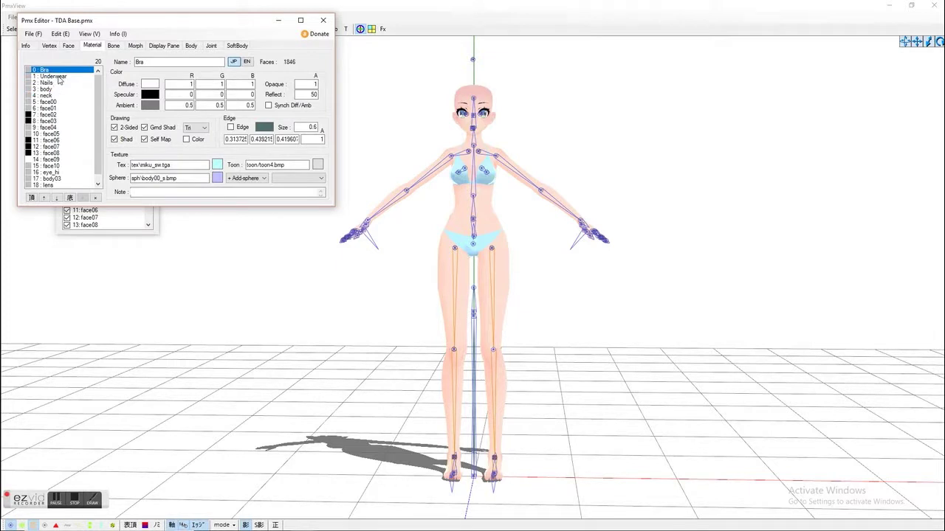
pyautogui.click(55, 83)
pyautogui.click(50, 90)
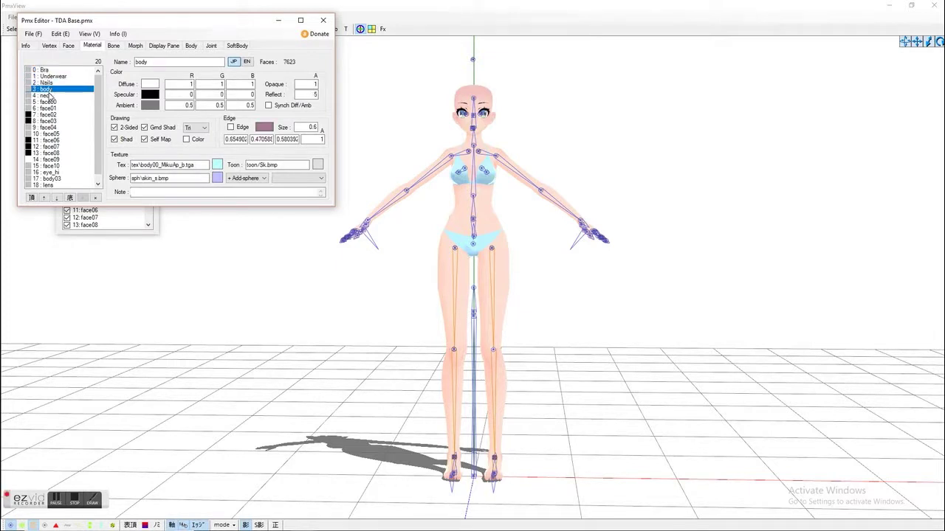
pyautogui.click(49, 96)
pyautogui.click(50, 102)
pyautogui.click(52, 110)
pyautogui.click(62, 135)
# Hide every material in the model view except Bra and Underwear, and delete those two material parts.
pyautogui.click(109, 267)
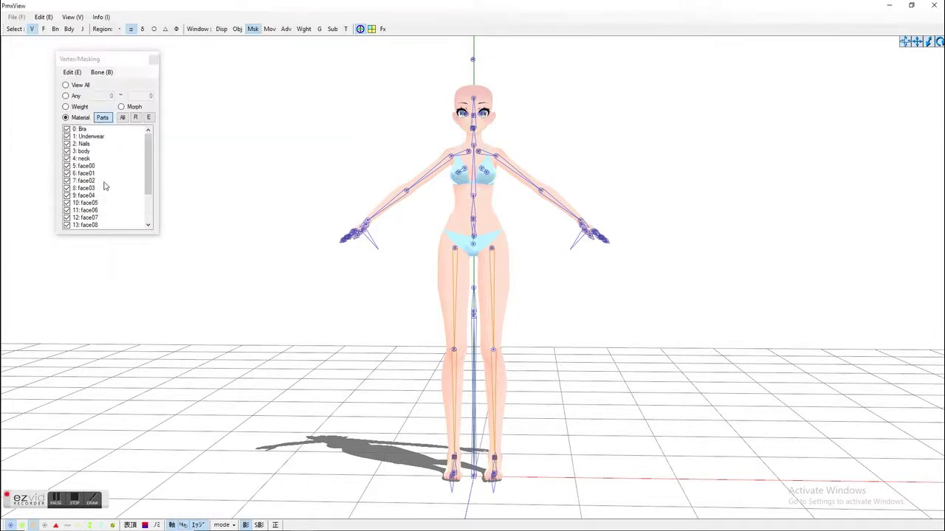
pyautogui.rightClick(71, 144)
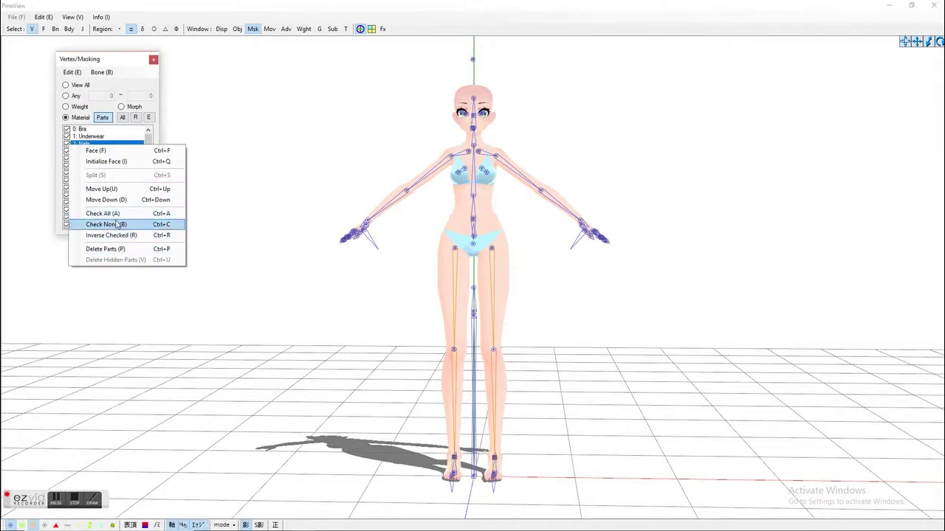
pyautogui.click(118, 225)
pyautogui.click(66, 136)
pyautogui.click(67, 137)
pyautogui.click(67, 129)
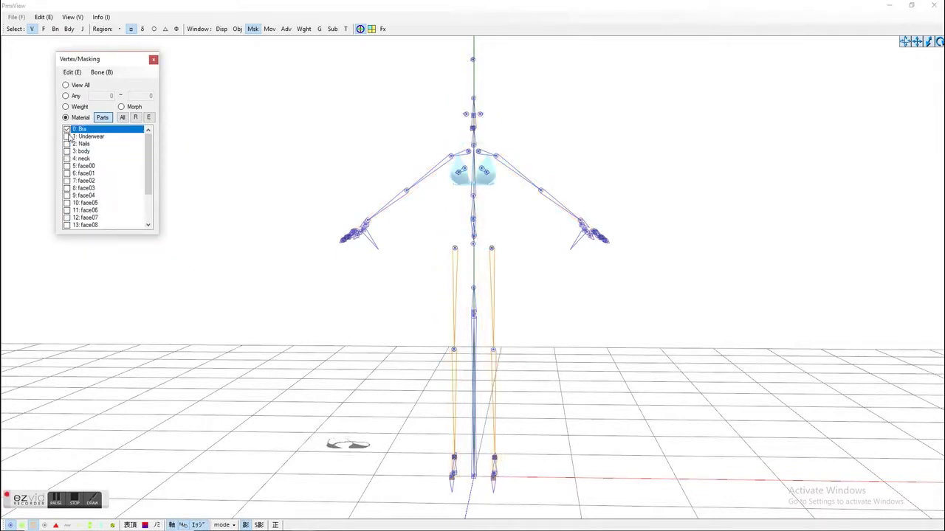
pyautogui.click(67, 137)
pyautogui.rightClick(70, 138)
pyautogui.click(110, 239)
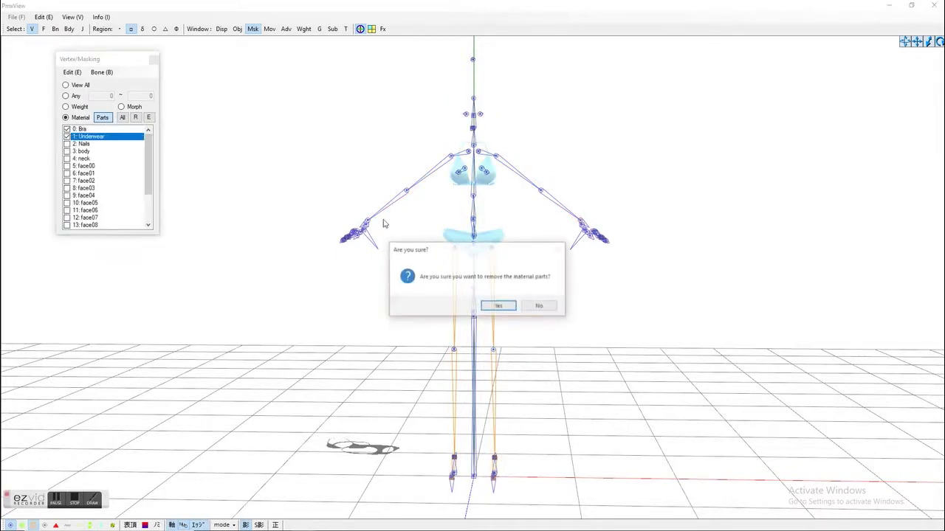
pyautogui.click(499, 306)
pyautogui.click(65, 119)
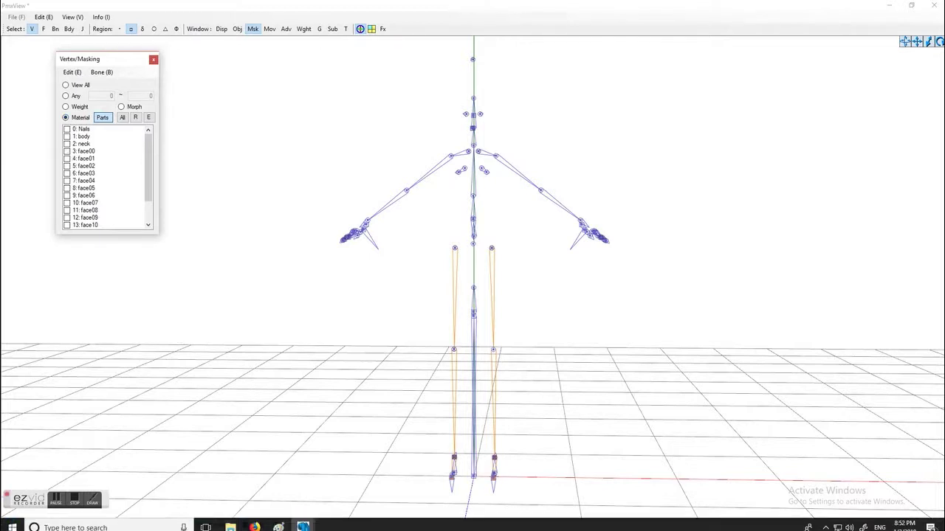
# Switch to File Explorer and examine the contents of the LADY folder.
pyautogui.moveTo(230, 522)
pyautogui.moveTo(257, 504)
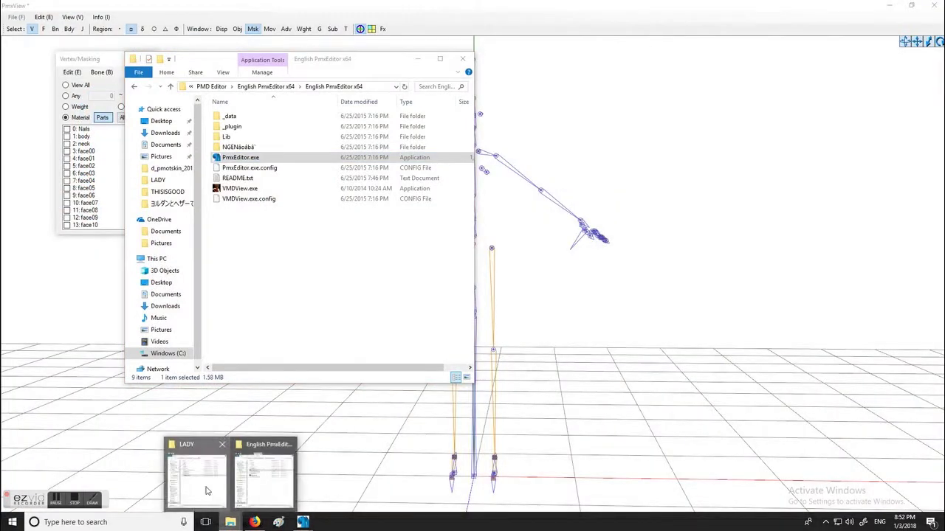
pyautogui.click(207, 491)
pyautogui.click(418, 58)
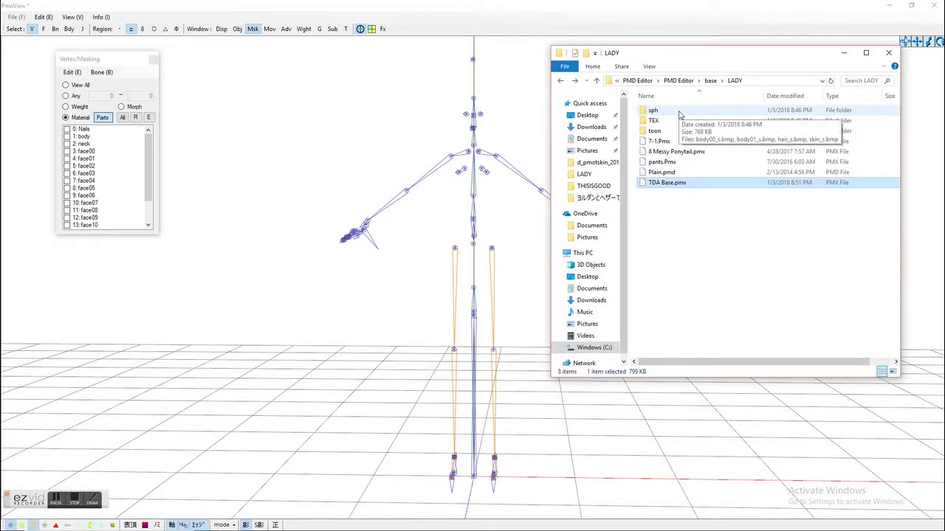
# Open the Object Manipulation window and a SubView, enlarging the SubView to show the whole model beside the main view.
pyautogui.click(221, 30)
pyautogui.click(268, 28)
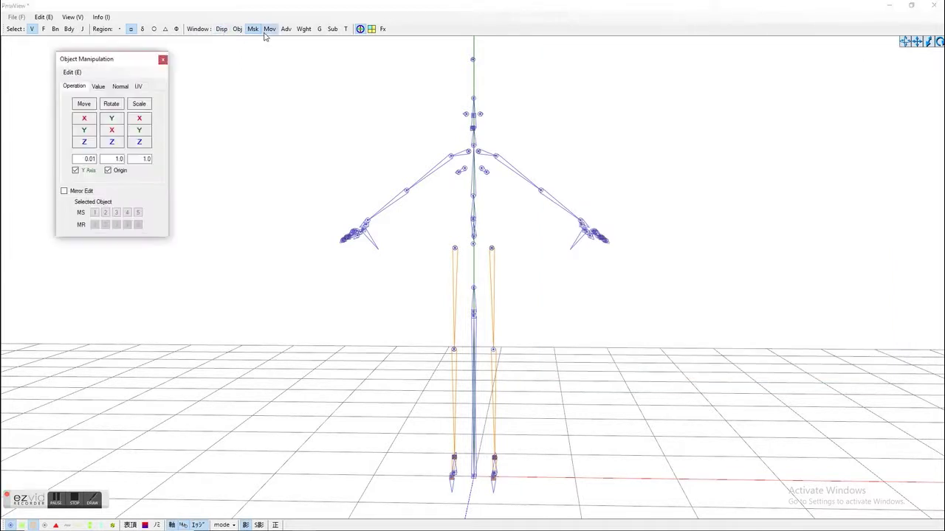
pyautogui.moveTo(120, 64); pyautogui.dragTo(212, 71)
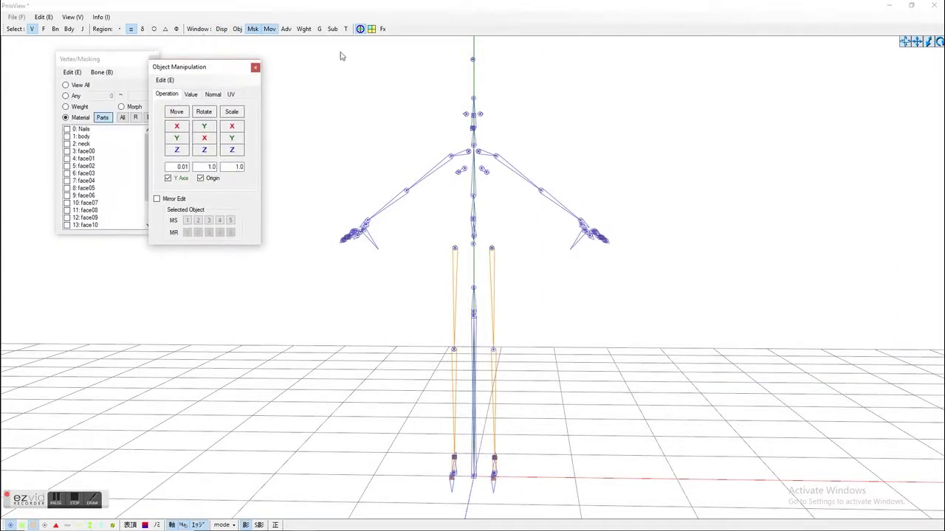
pyautogui.click(333, 30)
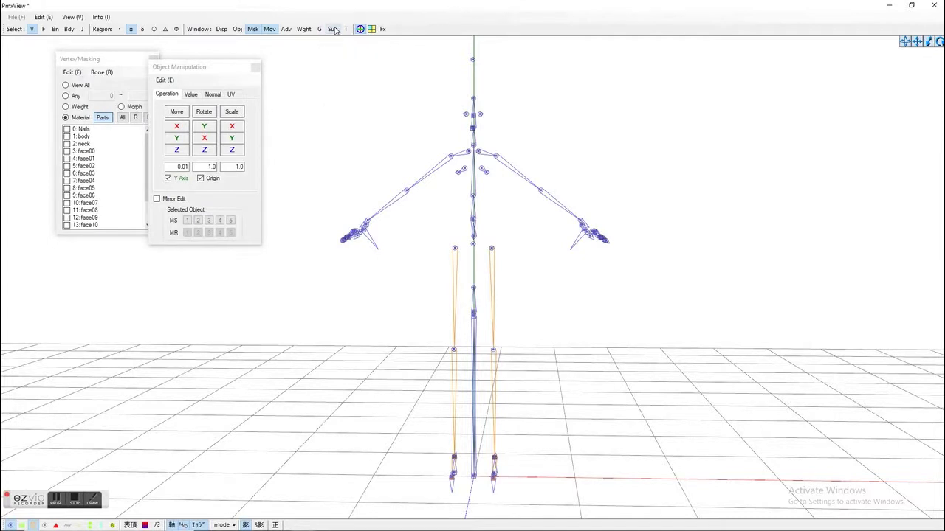
pyautogui.click(333, 30)
pyautogui.moveTo(228, 71); pyautogui.dragTo(607, 123)
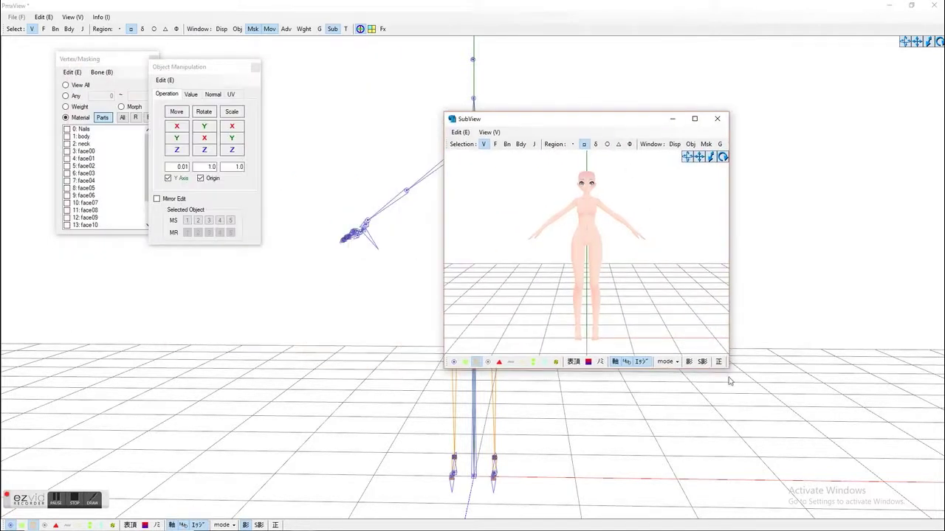
pyautogui.moveTo(725, 371); pyautogui.dragTo(860, 530)
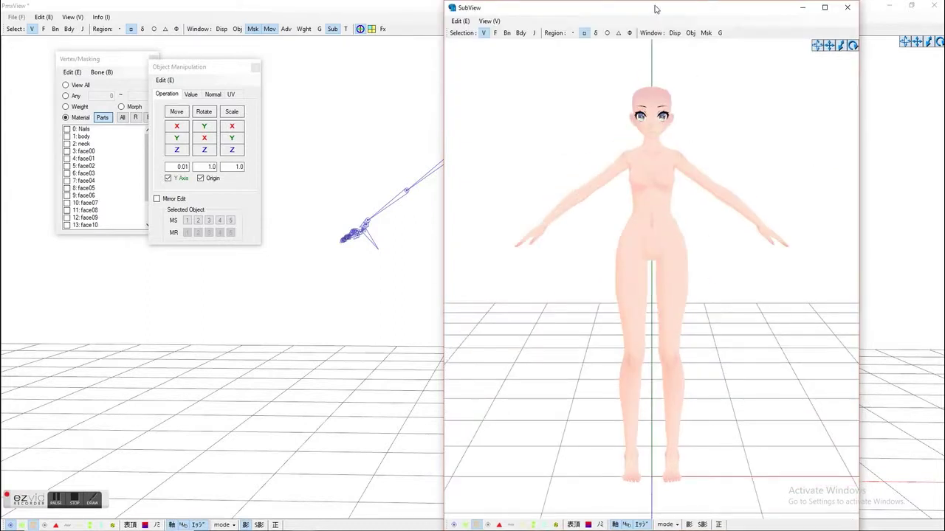
pyautogui.moveTo(657, 10); pyautogui.dragTo(705, 9)
# Preview the eye_hi and face09 materials in the masking list, leaving only face10 shown.
pyautogui.scroll(-2, 124, 159)
pyautogui.moveTo(196, 69); pyautogui.dragTo(225, 100)
pyautogui.click(66, 204)
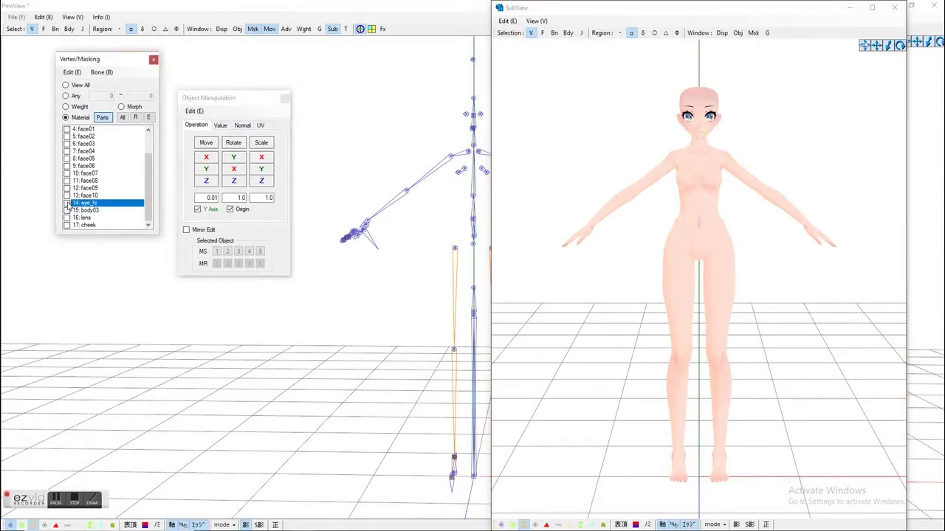
pyautogui.click(67, 204)
pyautogui.click(67, 189)
pyautogui.click(67, 196)
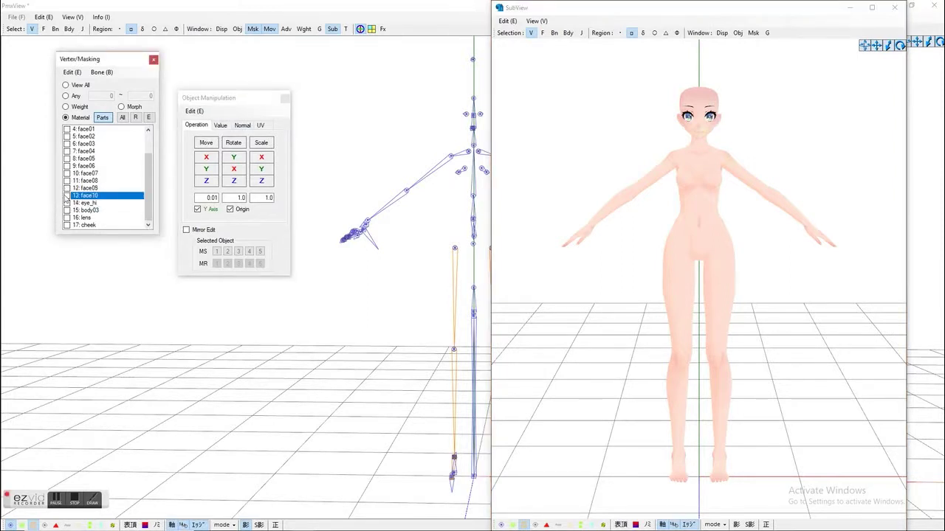
# Set the face10 material's texture path to tex\eyes4.png in the Pmx Editor and save the model.
pyautogui.moveTo(302, 522)
pyautogui.click(285, 487)
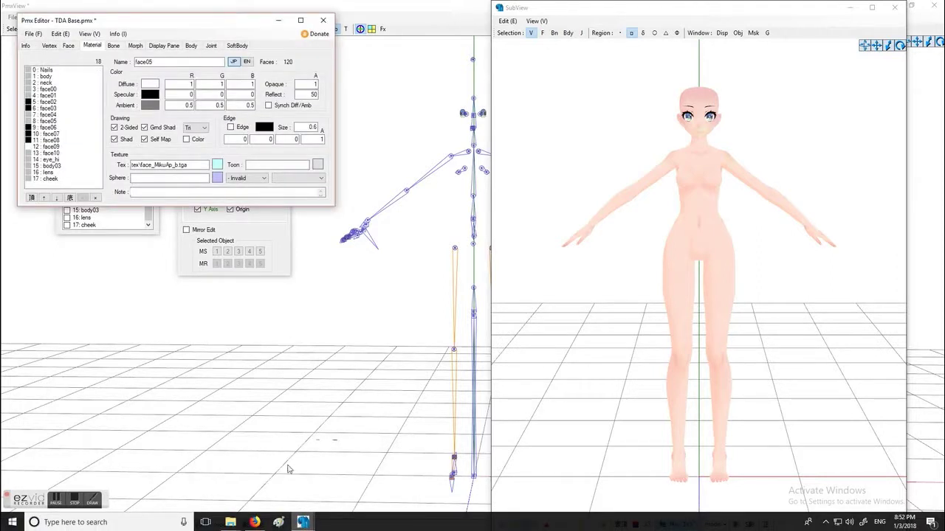
pyautogui.click(60, 153)
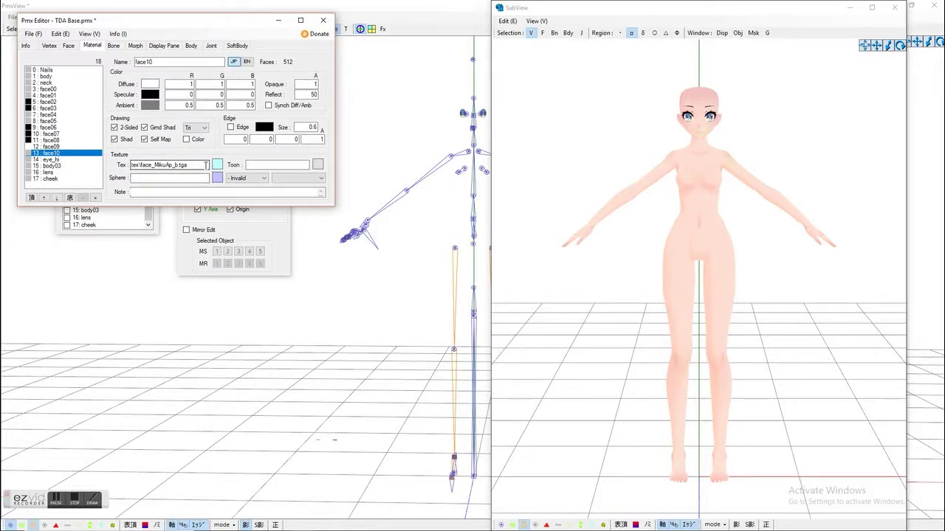
pyautogui.moveTo(206, 165); pyautogui.dragTo(145, 169)
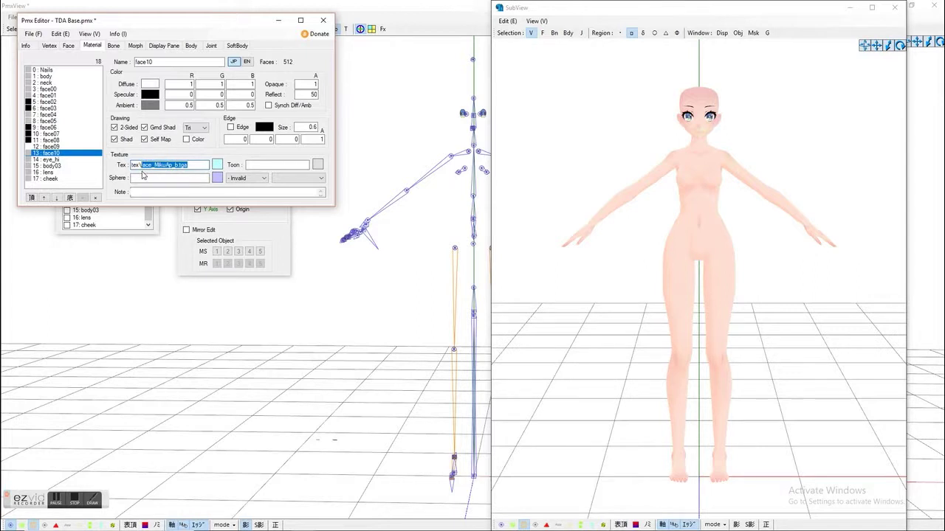
pyautogui.write('eyes4.png')
pyautogui.click(51, 159)
pyautogui.click(53, 153)
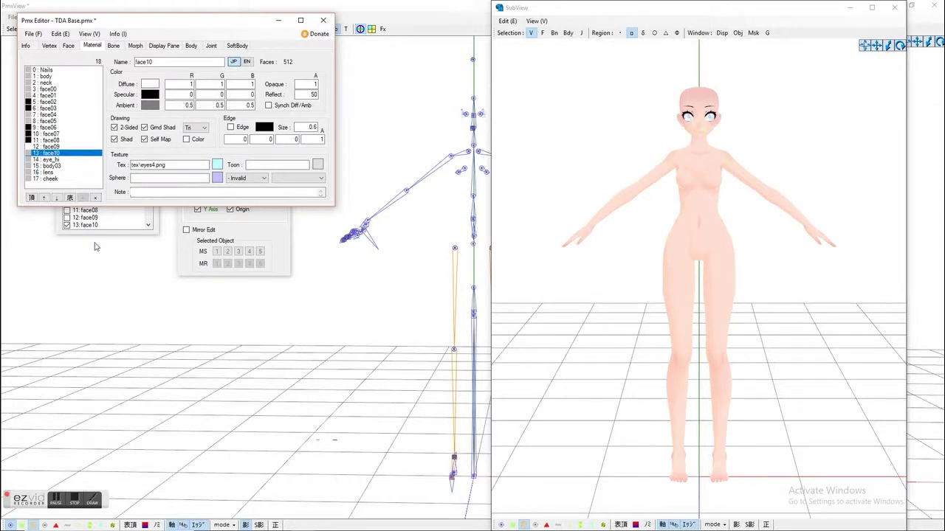
pyautogui.click(33, 34)
pyautogui.click(60, 68)
# Switch to File Explorer and rename the 7-1.Pmx file in the LADY folder as shirt.Pmx.
pyautogui.moveTo(228, 525)
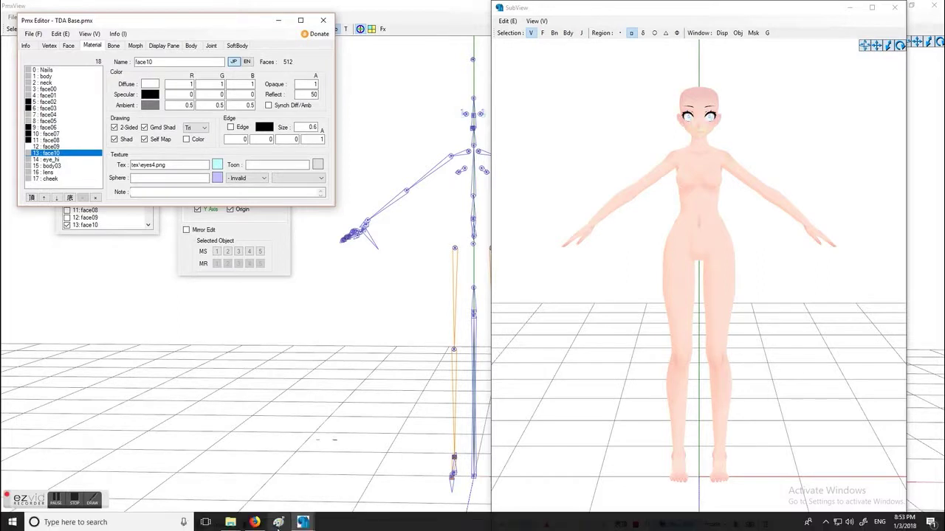
pyautogui.click(214, 479)
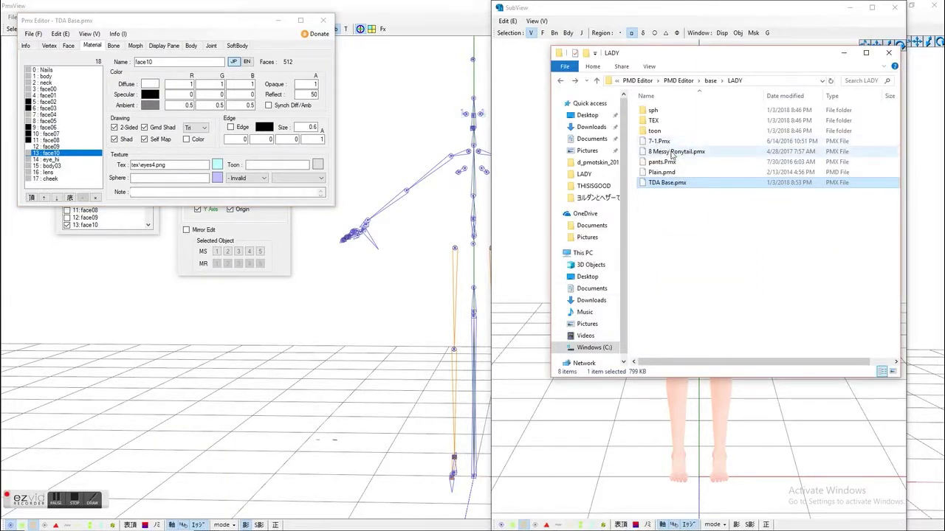
pyautogui.rightClick(659, 142)
pyautogui.click(552, 292)
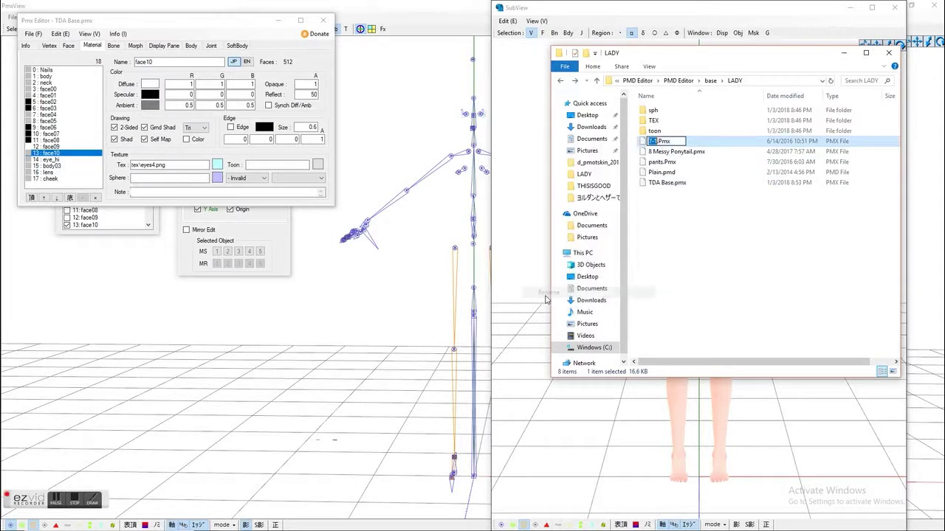
pyautogui.write('shirt')
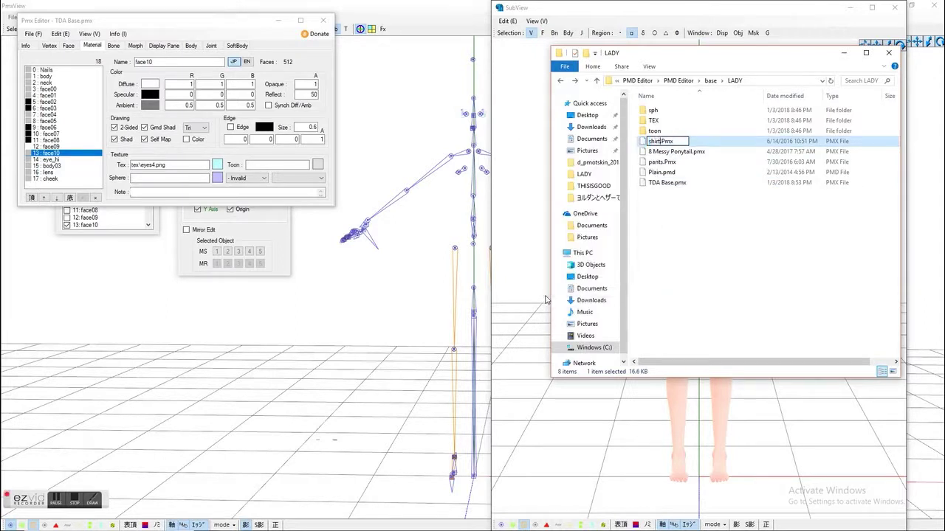
pyautogui.press('Return')
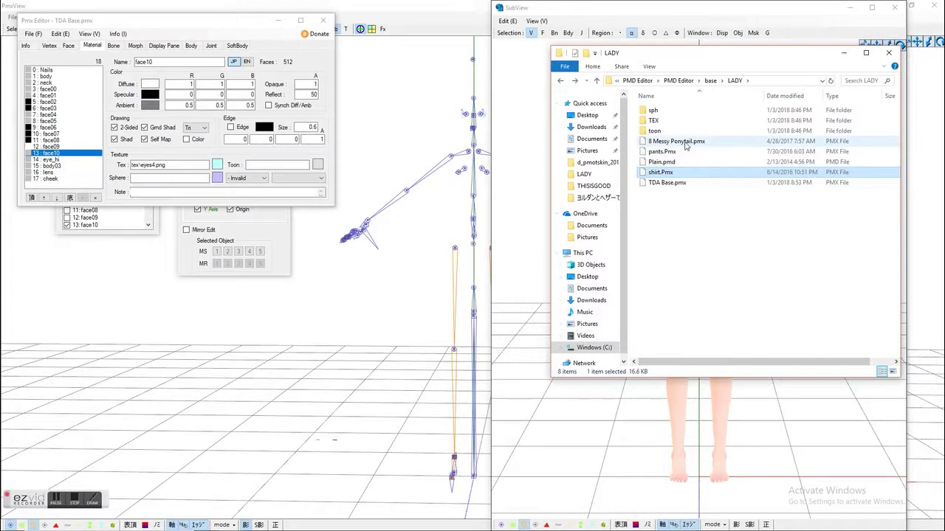
# Import 8 Messy Ponytail.pmx into the open TDA Base model using the Add import option at scale 1.
pyautogui.moveTo(685, 141); pyautogui.dragTo(281, 175)
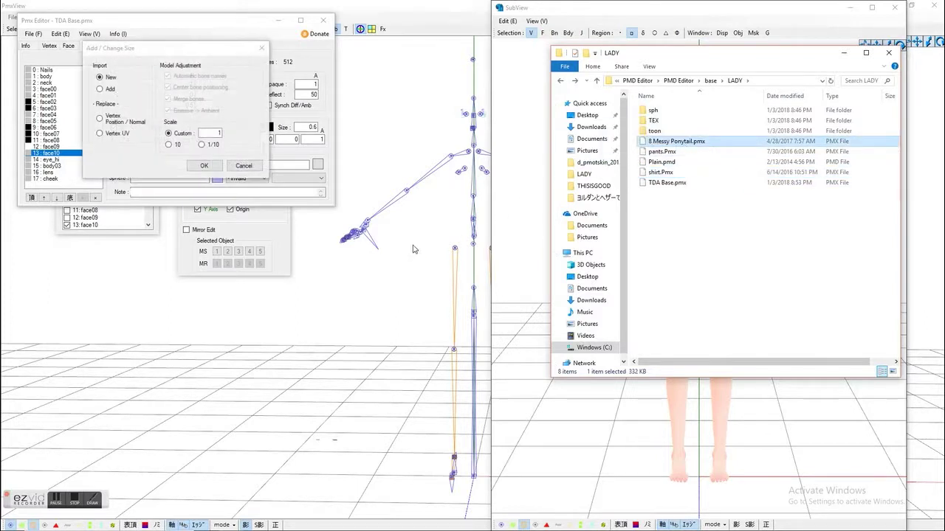
pyautogui.click(100, 89)
pyautogui.click(203, 165)
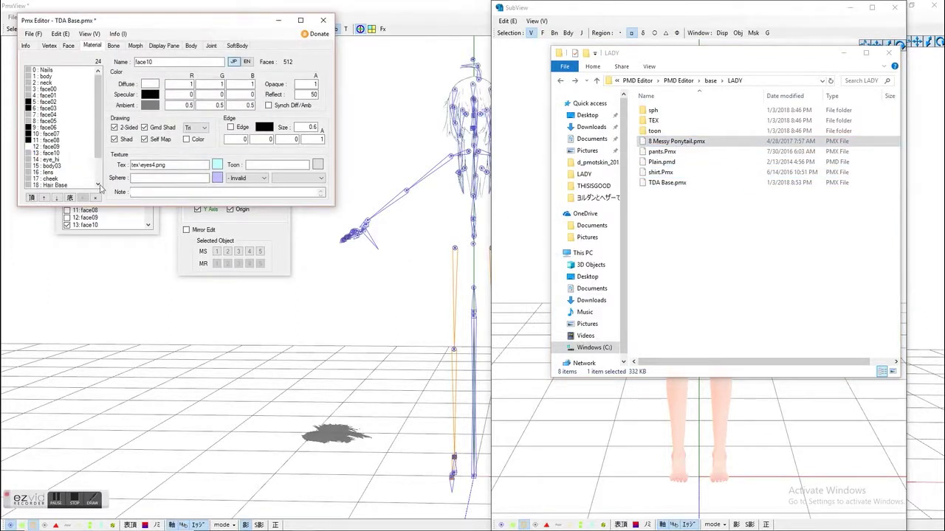
# Set the Hair Base material's texture path to TEX/h2.png and turn off its edge.
pyautogui.scroll(-2, 77, 171)
pyautogui.click(59, 152)
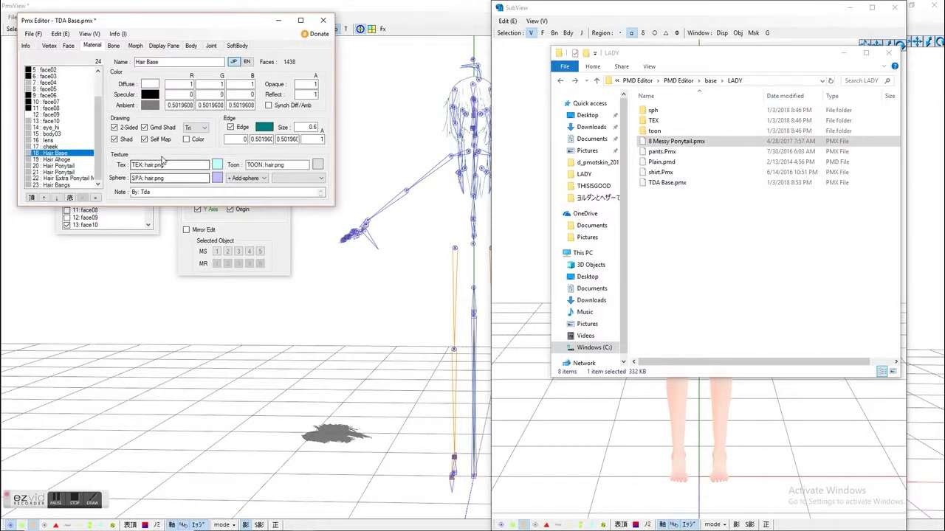
pyautogui.moveTo(165, 165); pyautogui.dragTo(108, 171)
pyautogui.write('TE')
pyautogui.click(233, 129)
pyautogui.click(230, 128)
# Copy the TEX/h2.png texture path from Hair Base to materials 19 to 23, Hair Ahoge through Hair Bangs.
pyautogui.moveTo(162, 164); pyautogui.dragTo(127, 174)
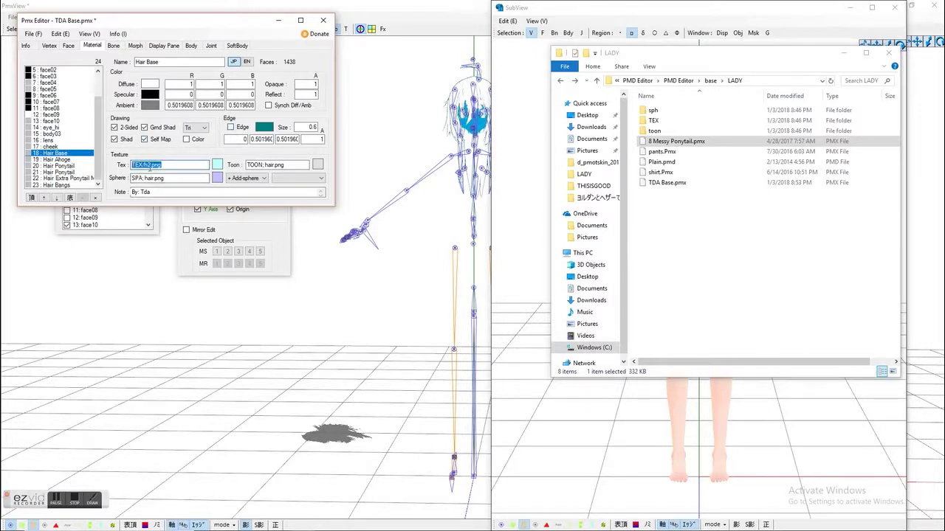
pyautogui.rightClick(151, 166)
pyautogui.click(70, 200)
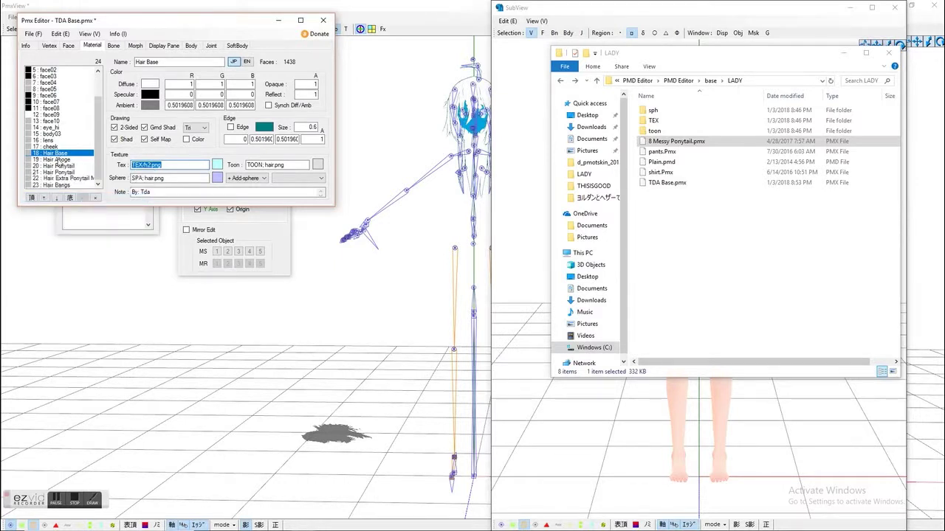
pyautogui.moveTo(61, 160); pyautogui.dragTo(61, 191)
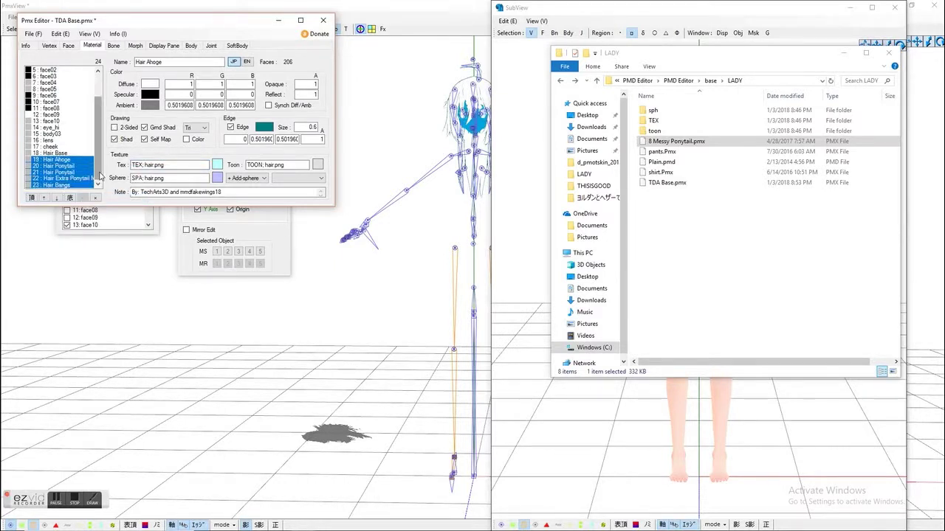
pyautogui.rightClick(155, 166)
pyautogui.click(55, 208)
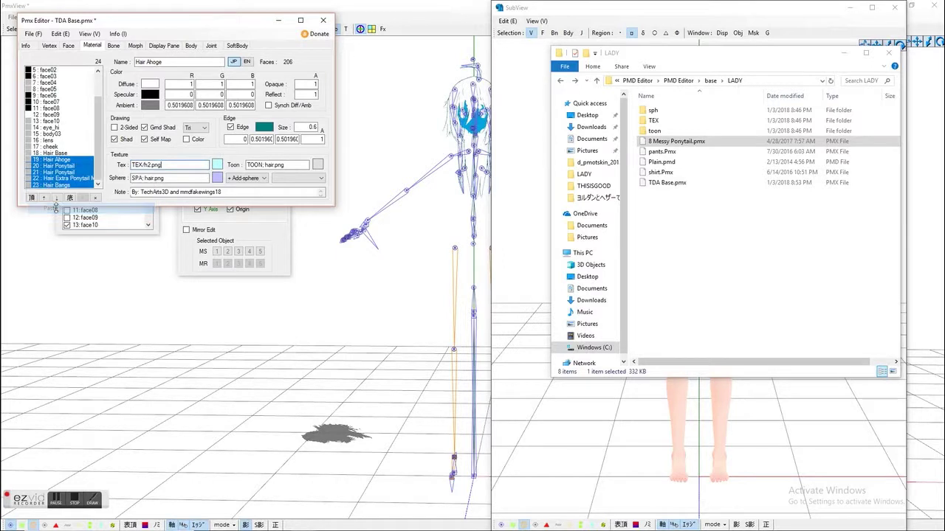
# Set the toon path to TEX/h3.png on Hair Base and copy it to Hair Ahoge through Hair Bangs.
pyautogui.click(57, 155)
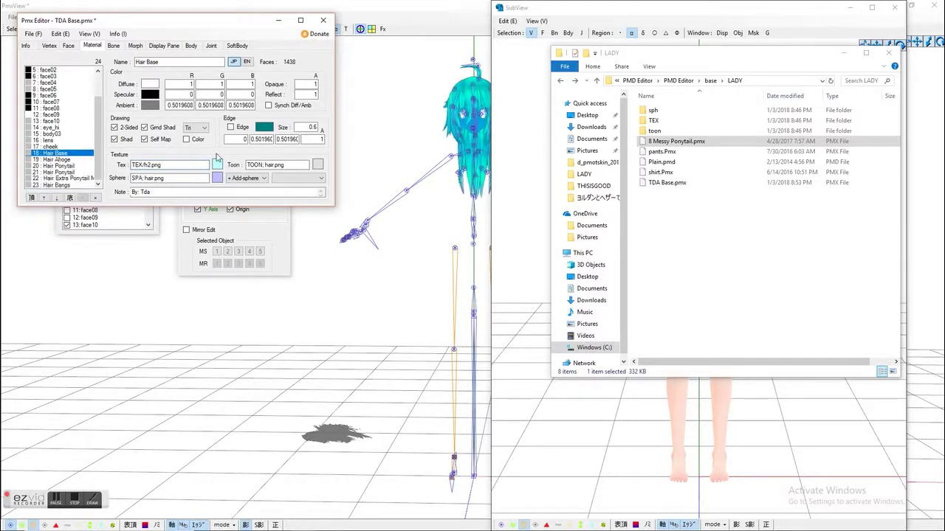
pyautogui.moveTo(299, 165); pyautogui.dragTo(197, 154)
pyautogui.write('TEX/h3')
pyautogui.moveTo(285, 164); pyautogui.dragTo(247, 165)
pyautogui.rightClick(264, 167)
pyautogui.click(152, 196)
pyautogui.click(64, 160)
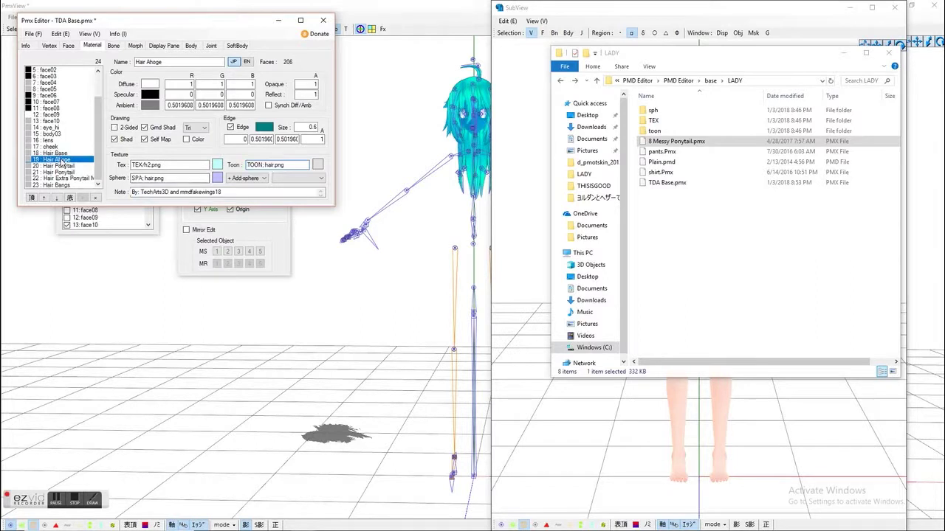
pyautogui.moveTo(62, 166); pyautogui.dragTo(62, 187)
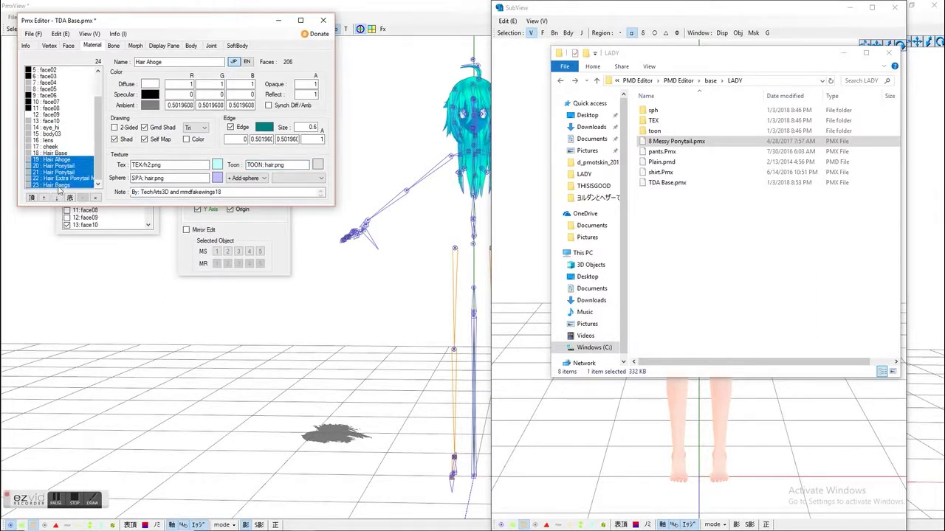
pyautogui.rightClick(273, 168)
pyautogui.moveTo(286, 164); pyautogui.dragTo(110, 178)
pyautogui.click(170, 204)
# Set the sphere path to TEX/h1.png on Hair Base and copy it to Hair Ahoge through Hair Bangs.
pyautogui.click(56, 154)
pyautogui.write('TEX/h1')
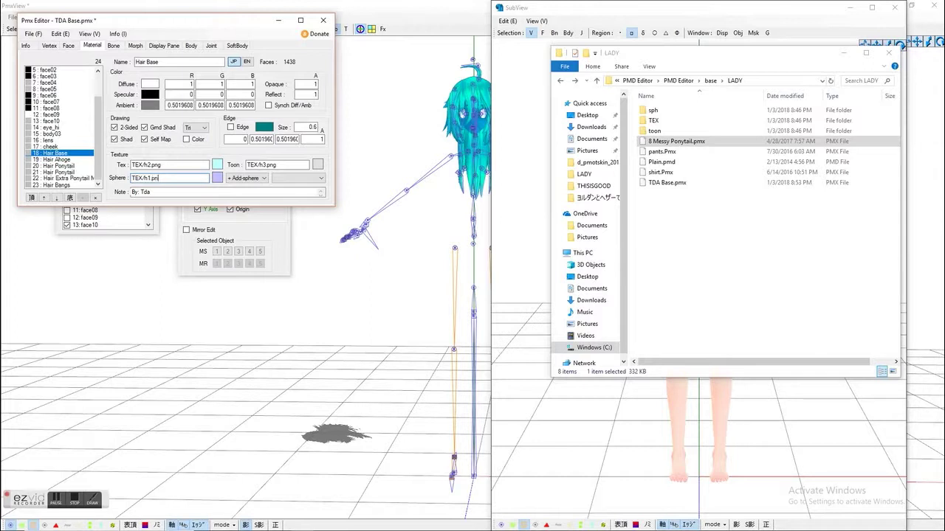
pyautogui.moveTo(167, 178); pyautogui.dragTo(126, 179)
pyautogui.rightClick(132, 178)
pyautogui.click(40, 211)
pyautogui.click(57, 161)
pyautogui.keyDown('shift'); pyautogui.click(64, 186); pyautogui.keyUp('shift')
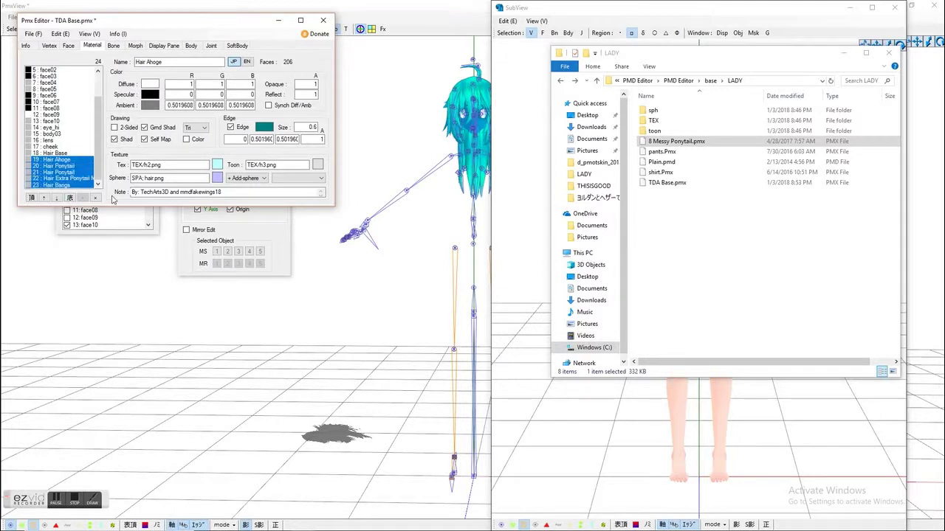
pyautogui.rightClick(161, 179)
pyautogui.click(90, 222)
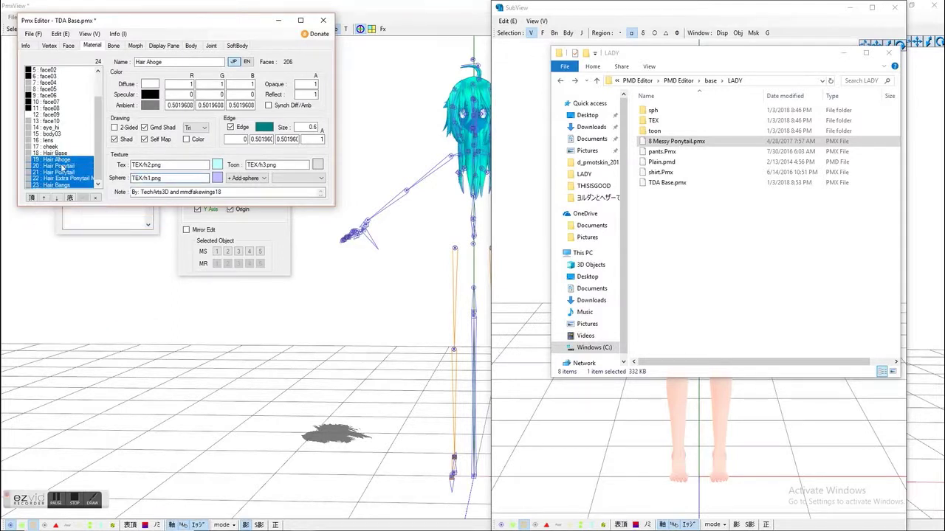
# Turn off the edge on the remaining hair materials, including the ponytail parts and Hair Bangs.
pyautogui.click(61, 166)
pyautogui.click(61, 156)
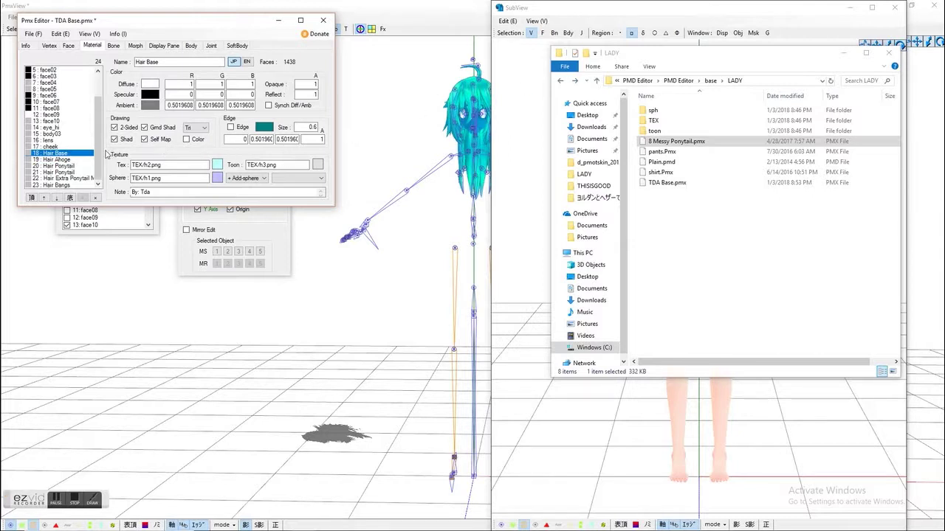
pyautogui.click(68, 160)
pyautogui.click(73, 167)
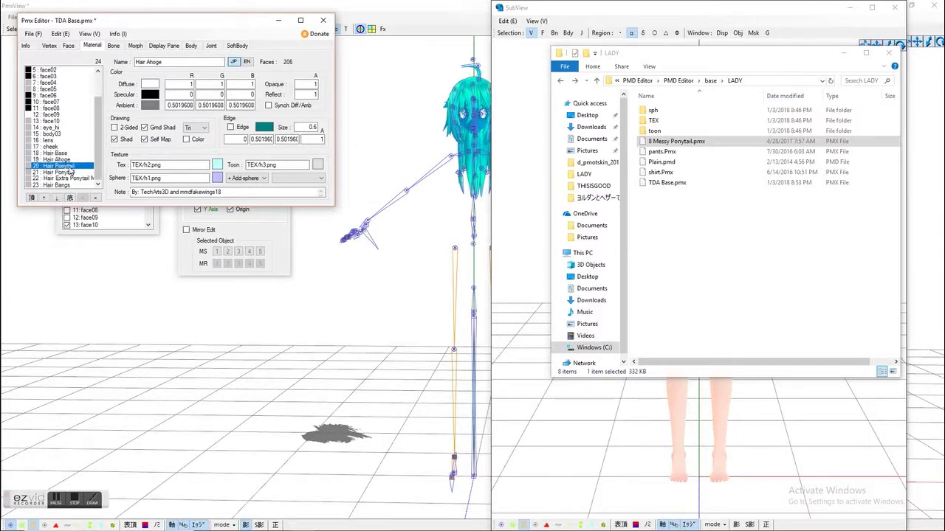
pyautogui.click(232, 128)
pyautogui.click(74, 172)
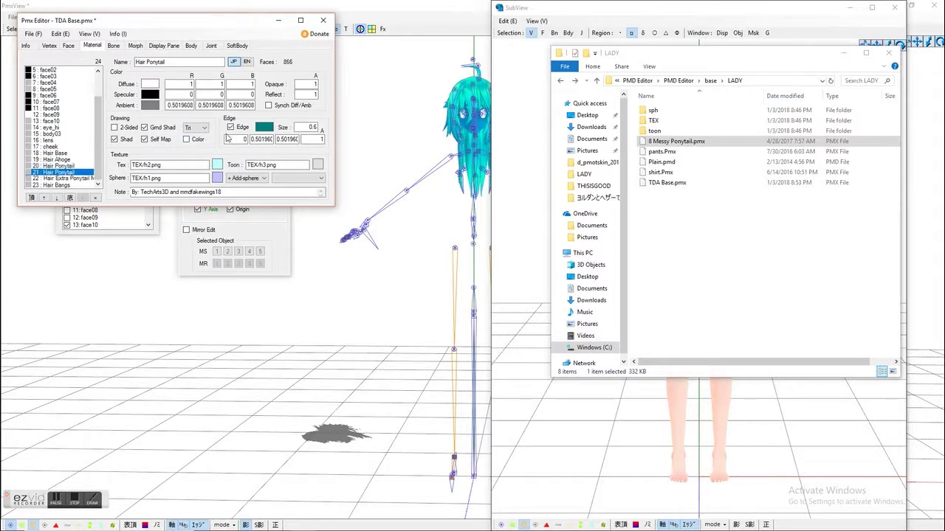
pyautogui.click(230, 128)
pyautogui.keyDown('shift'); pyautogui.click(67, 178); pyautogui.keyUp('shift')
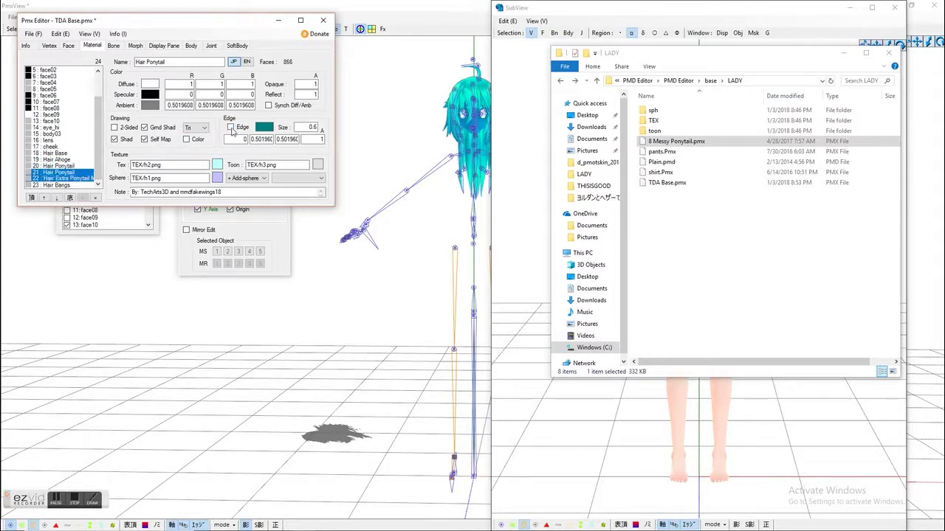
pyautogui.click(65, 178)
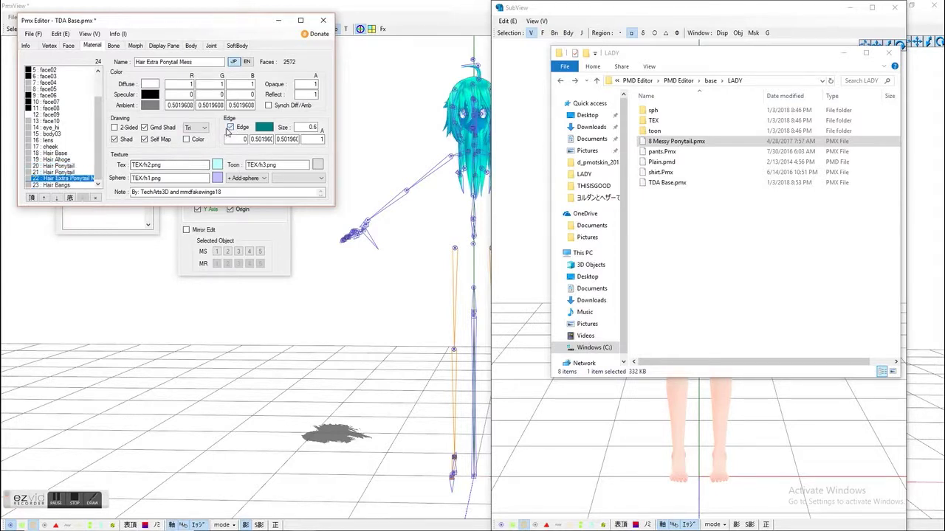
pyautogui.click(62, 188)
pyautogui.click(231, 127)
# Hide face10 in the masking list, move the SubView aside and select all the hair vertices in the main view.
pyautogui.click(175, 277)
pyautogui.scroll(-4, 92, 216)
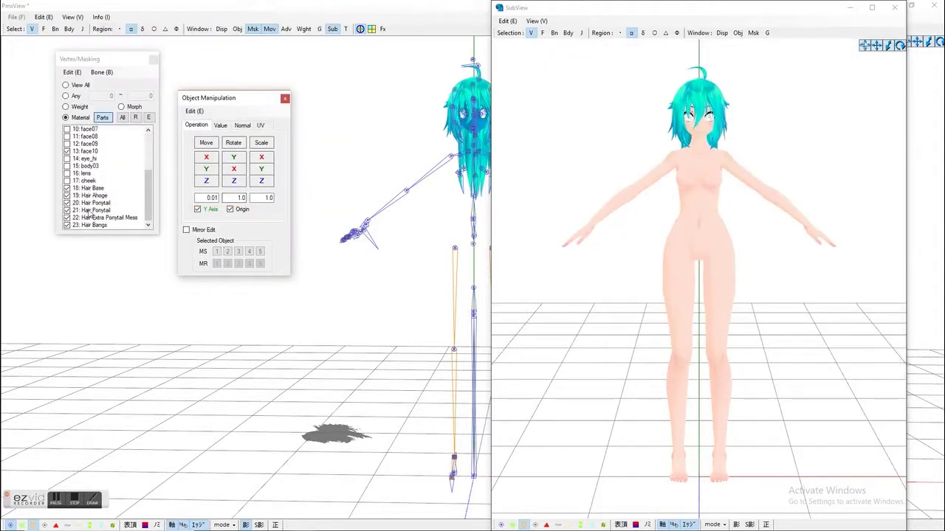
pyautogui.click(68, 151)
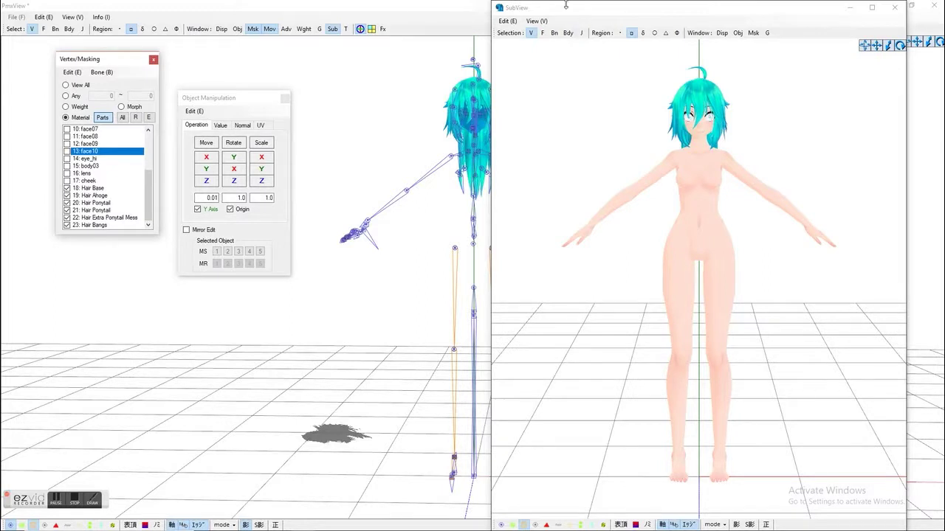
pyautogui.moveTo(566, 17); pyautogui.dragTo(683, 17)
pyautogui.moveTo(401, 56); pyautogui.dragTo(535, 242)
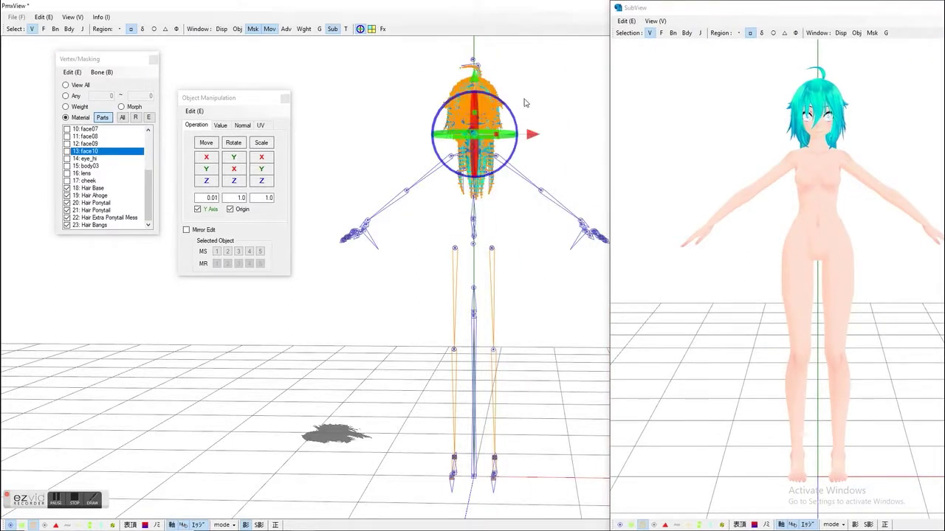
# Shift the selected hair along the Y axis in 0.01 increments, checking its fit on the head in the SubView.
pyautogui.moveTo(716, 229)
pyautogui.mouseDown(button='right')
pyautogui.moveTo(791, 227)
pyautogui.moveTo(716, 226)
pyautogui.mouseUp(button='right')
pyautogui.moveTo(799, 15); pyautogui.dragTo(743, 15)
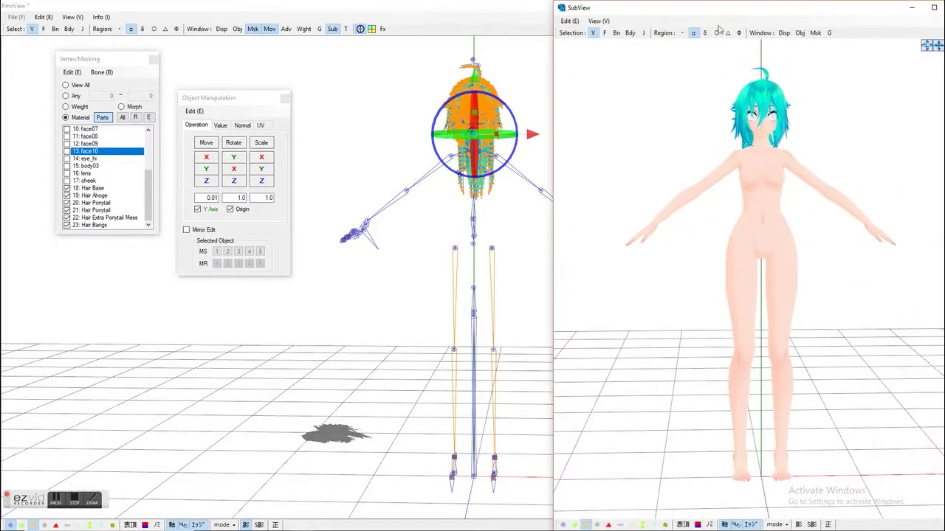
pyautogui.click(207, 170)
pyautogui.click(207, 169)
pyautogui.click(207, 170)
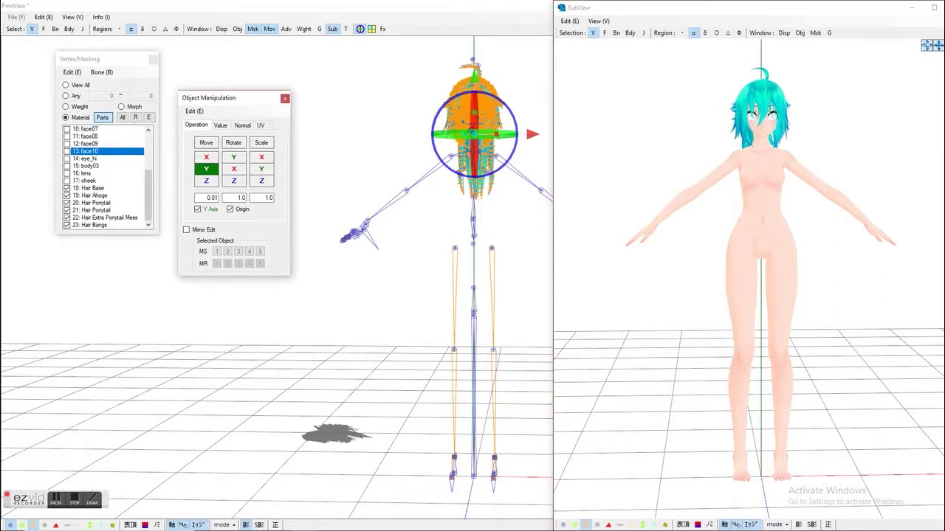
pyautogui.moveTo(608, 238); pyautogui.dragTo(674, 280, button='right')
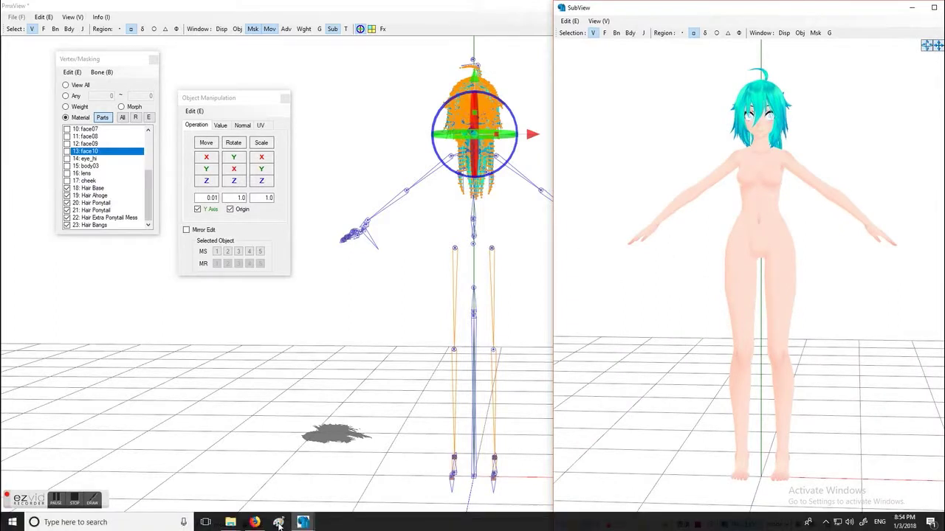
# Import pants.Pmx from the LADY folder into the model using the Add import option at scale 1.
pyautogui.click(231, 521)
pyautogui.click(211, 480)
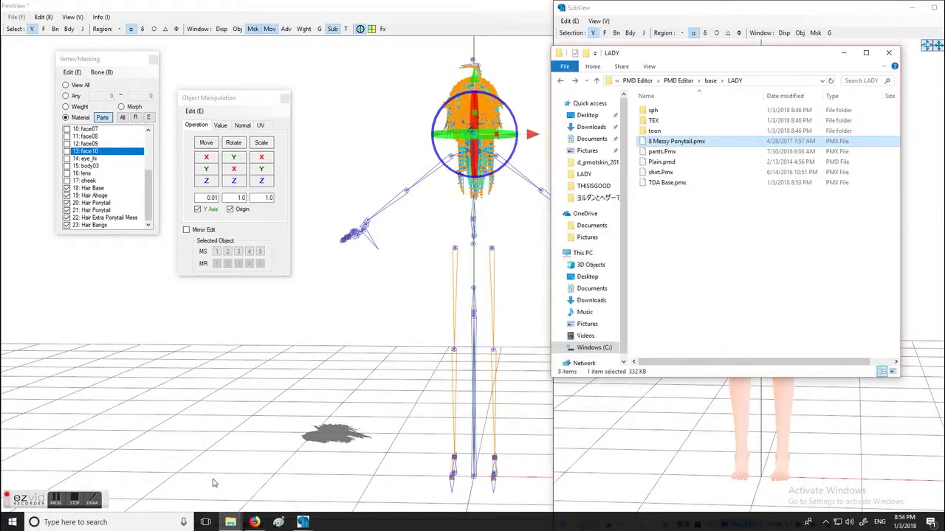
pyautogui.moveTo(662, 151); pyautogui.dragTo(432, 287)
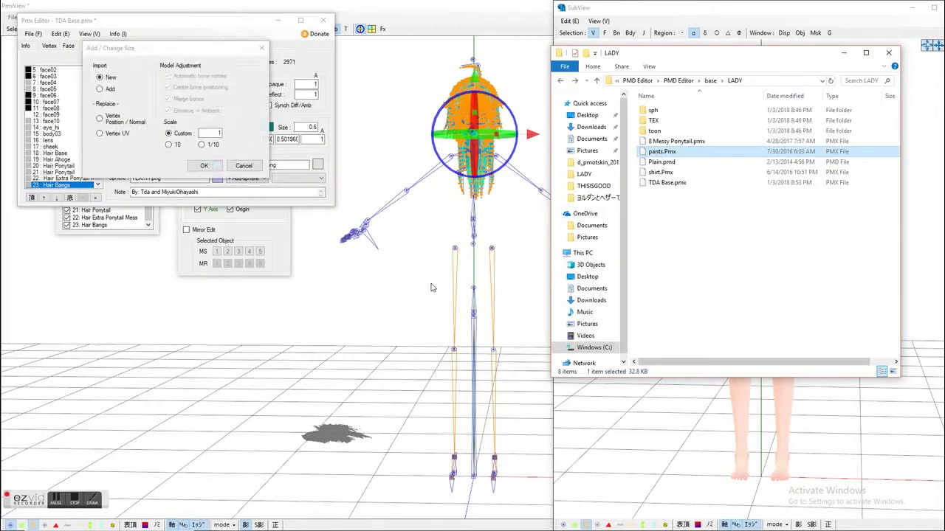
pyautogui.click(100, 90)
pyautogui.click(207, 165)
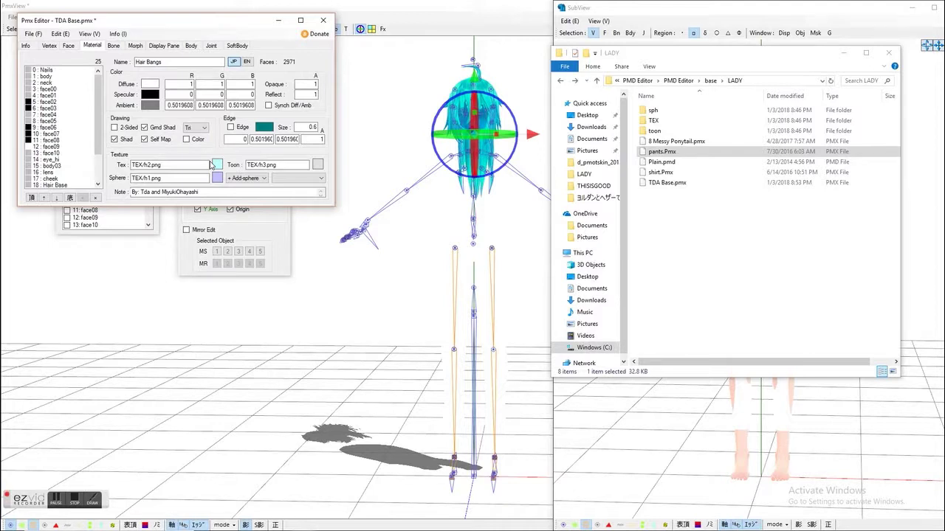
# Prefix the texture path of the unnamed pants material 24 with TEX/.
pyautogui.scroll(-2, 73, 160)
pyautogui.click(50, 185)
pyautogui.click(132, 165)
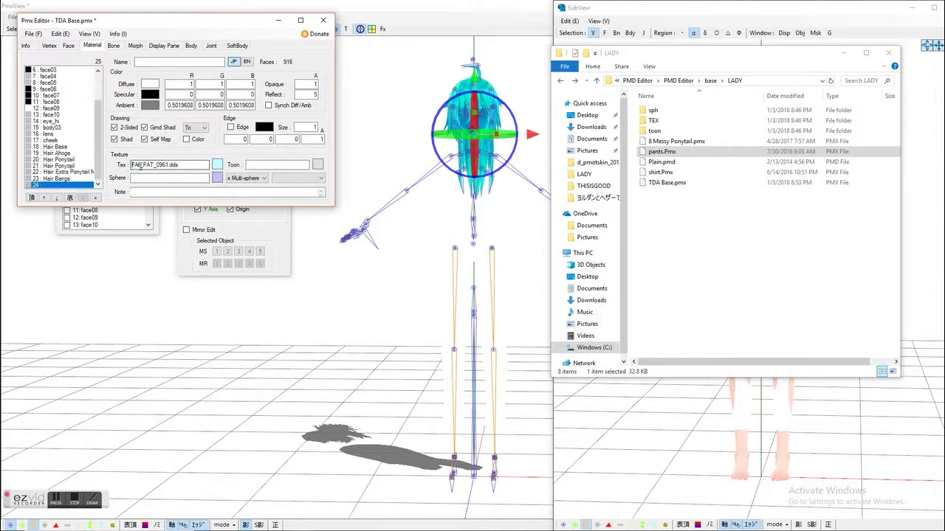
pyautogui.write('TEX/')
# Hide the hair materials 18 to 23 in the masking list and select all the pants vertices in the main view.
pyautogui.click(123, 274)
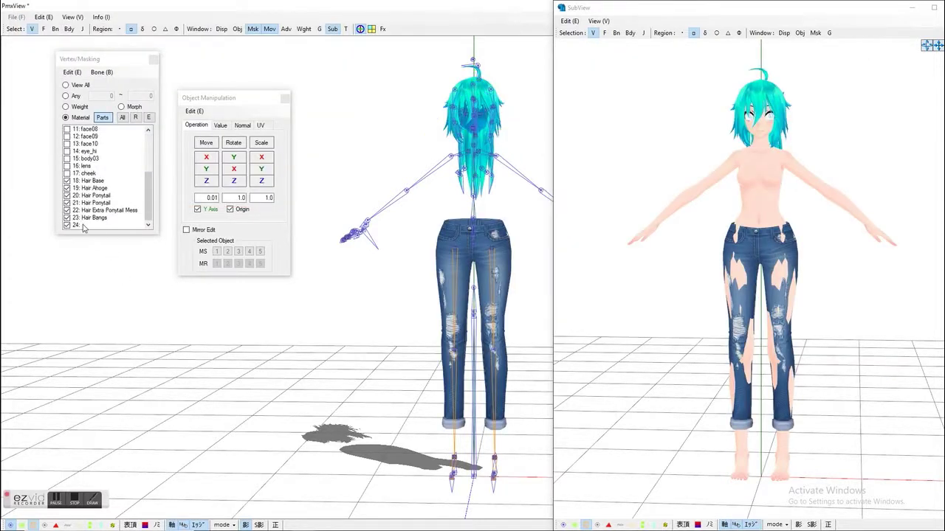
pyautogui.click(66, 182)
pyautogui.click(67, 189)
pyautogui.click(66, 196)
pyautogui.click(66, 204)
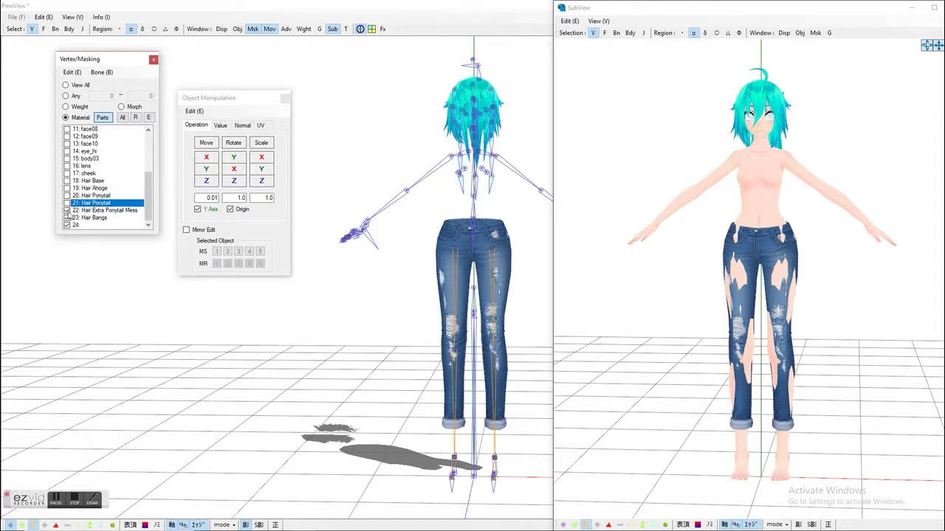
pyautogui.click(67, 211)
pyautogui.click(67, 218)
pyautogui.click(66, 218)
pyautogui.moveTo(363, 161); pyautogui.dragTo(578, 480)
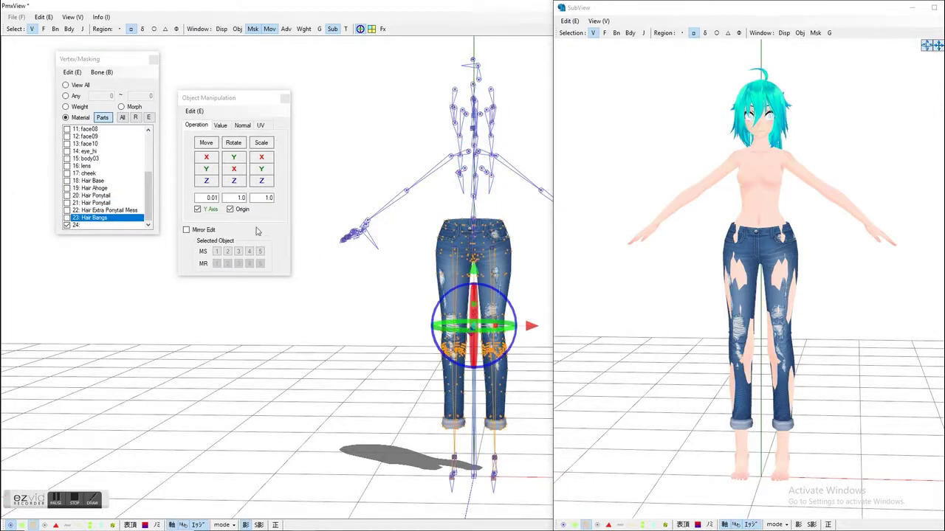
# Try scaling the selected pants wider along the X axis, checking their fit on the body in the SubView.
pyautogui.click(235, 198)
pyautogui.moveTo(624, 229); pyautogui.dragTo(713, 261, button='right')
pyautogui.click(263, 158)
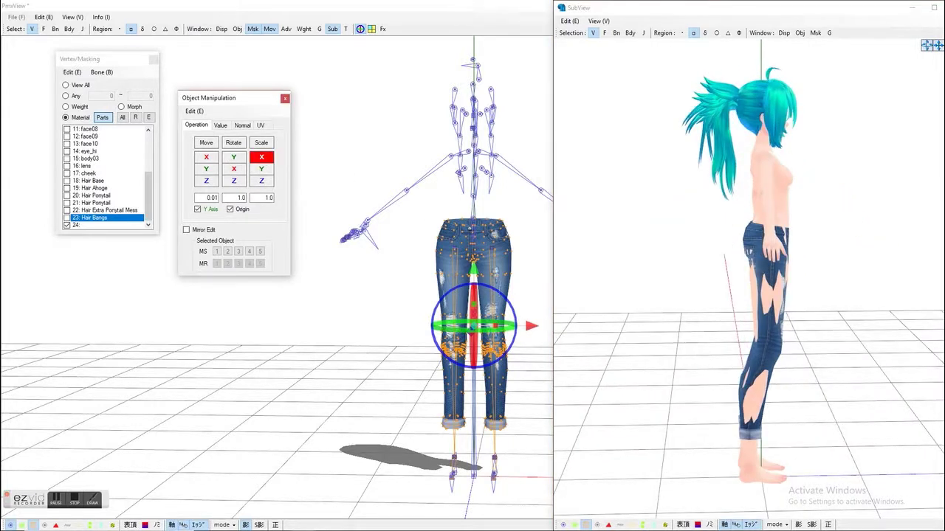
pyautogui.moveTo(263, 157)
pyautogui.mouseDown()
pyautogui.moveTo(271, 158)
pyautogui.moveTo(259, 158)
pyautogui.mouseUp()
pyautogui.moveTo(737, 246); pyautogui.dragTo(775, 273, button='right')
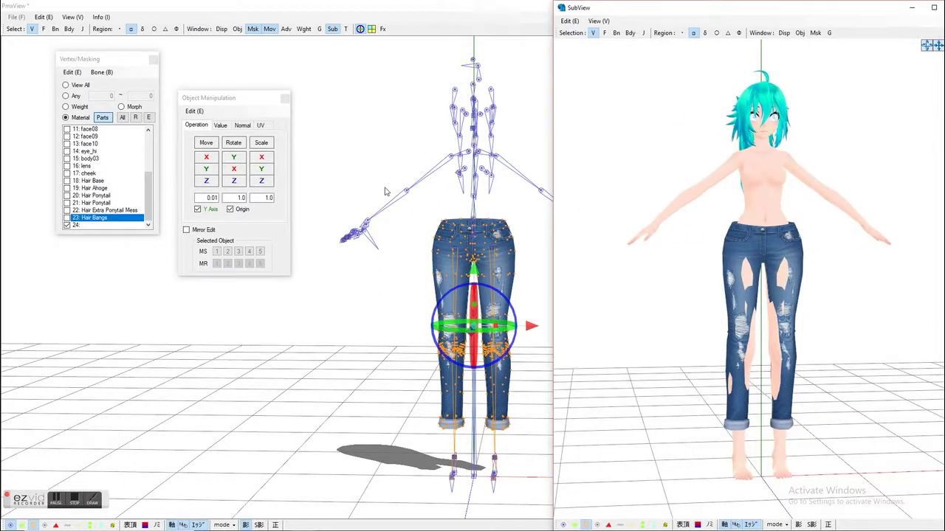
pyautogui.moveTo(263, 157); pyautogui.dragTo(261, 181)
# Shift the selected pants slightly down along the Y axis and check the fit from the side and back.
pyautogui.moveTo(725, 298); pyautogui.dragTo(765, 303, button='right')
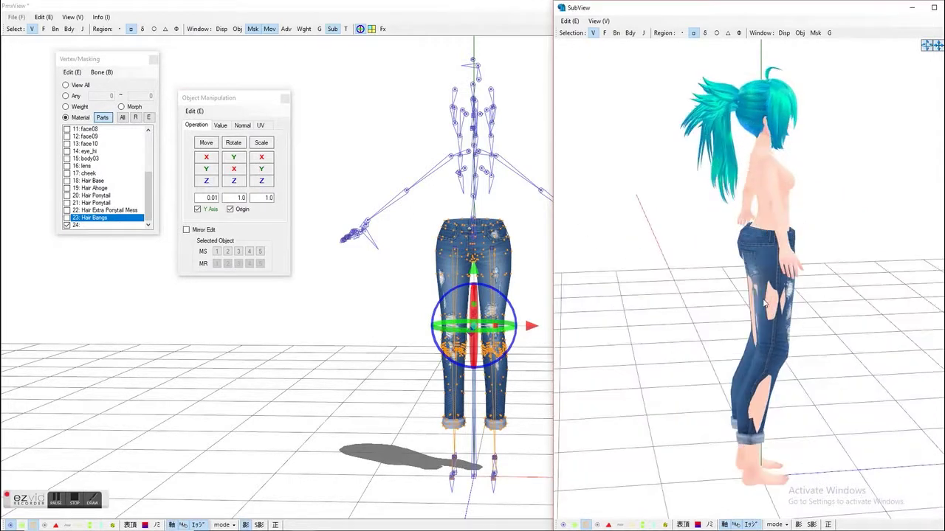
pyautogui.moveTo(211, 172); pyautogui.dragTo(211, 172)
pyautogui.moveTo(625, 256); pyautogui.dragTo(782, 299, button='right')
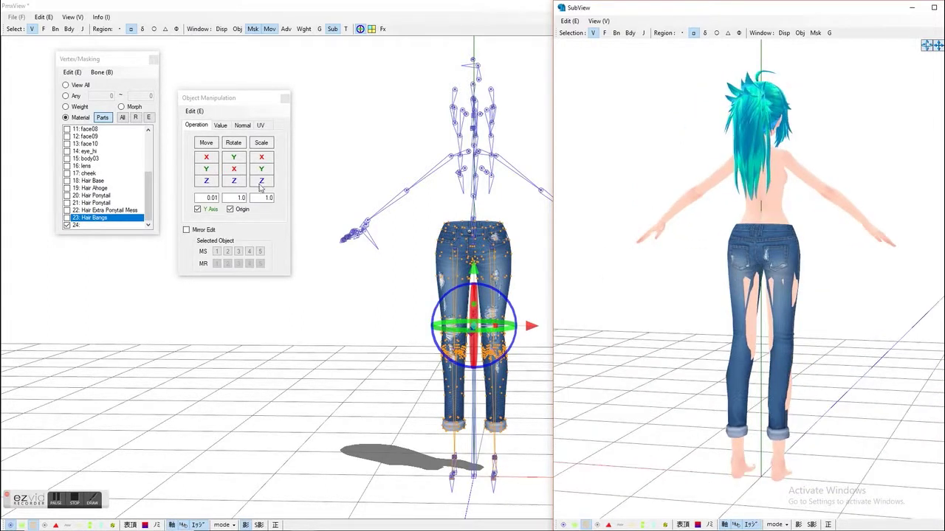
# Hide the pants material and show only the body material in the main view.
pyautogui.click(67, 225)
pyautogui.scroll(4, 96, 177)
pyautogui.click(67, 137)
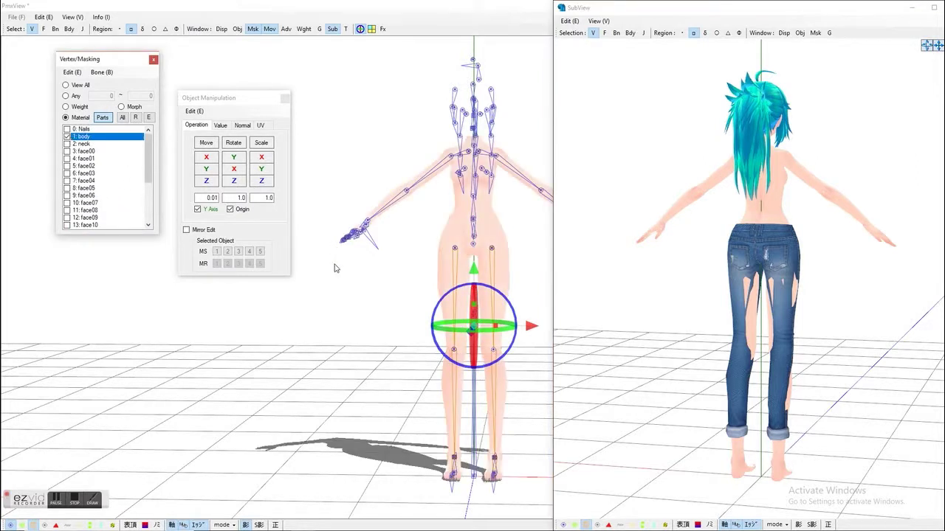
pyautogui.click(372, 302)
pyautogui.moveTo(418, 256); pyautogui.dragTo(547, 415)
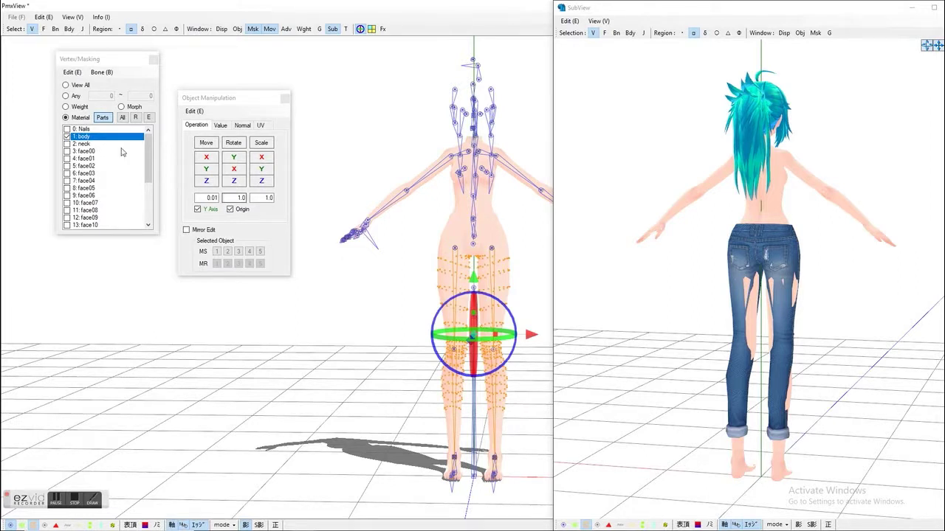
pyautogui.rightClick(89, 138)
pyautogui.click(450, 276)
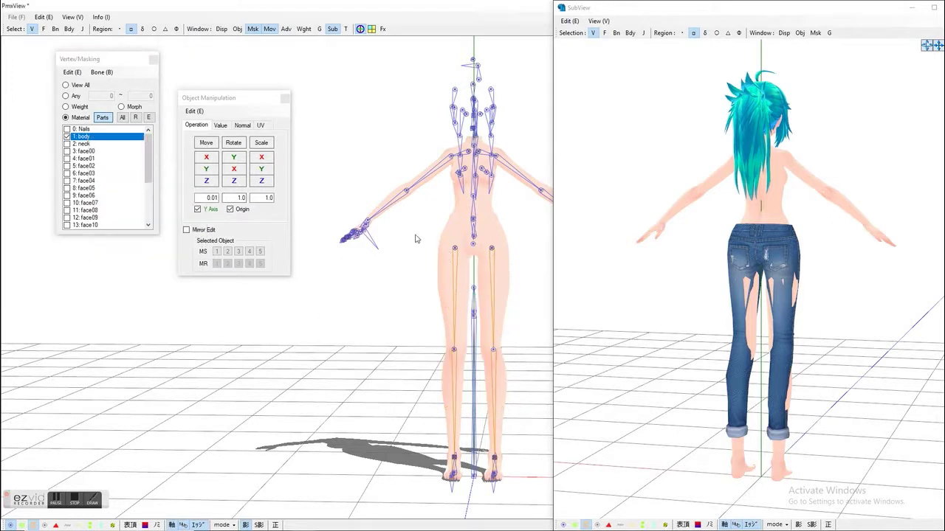
# Select the body's leg vertices from the hips to the calves and split them off into a new material.
pyautogui.moveTo(414, 240); pyautogui.dragTo(554, 415)
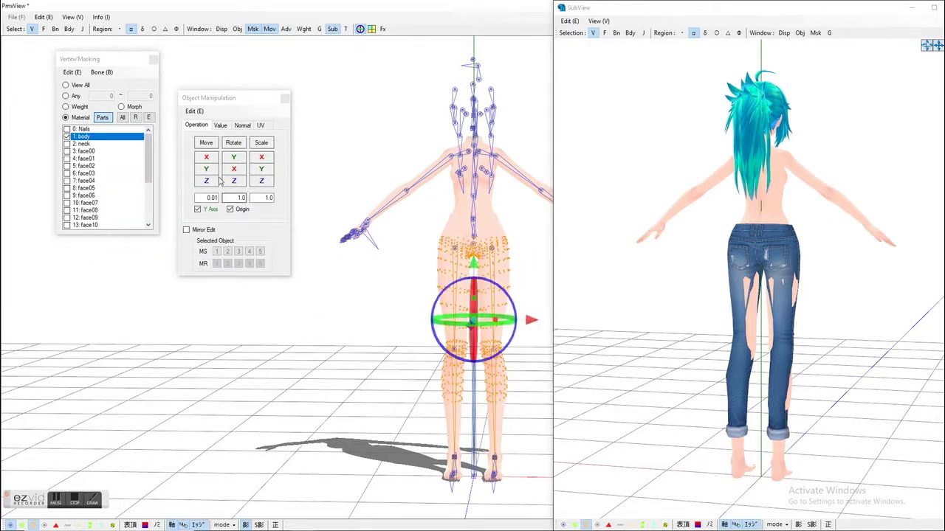
pyautogui.rightClick(90, 138)
pyautogui.click(129, 169)
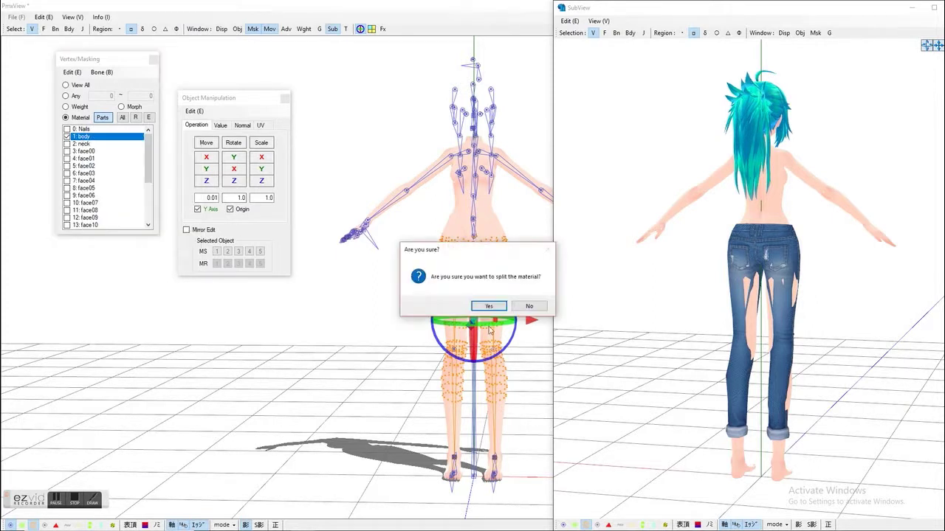
pyautogui.click(493, 307)
# Show only the newly split leg material and delete it from the model.
pyautogui.click(80, 144)
pyautogui.scroll(-4, 81, 184)
pyautogui.click(66, 224)
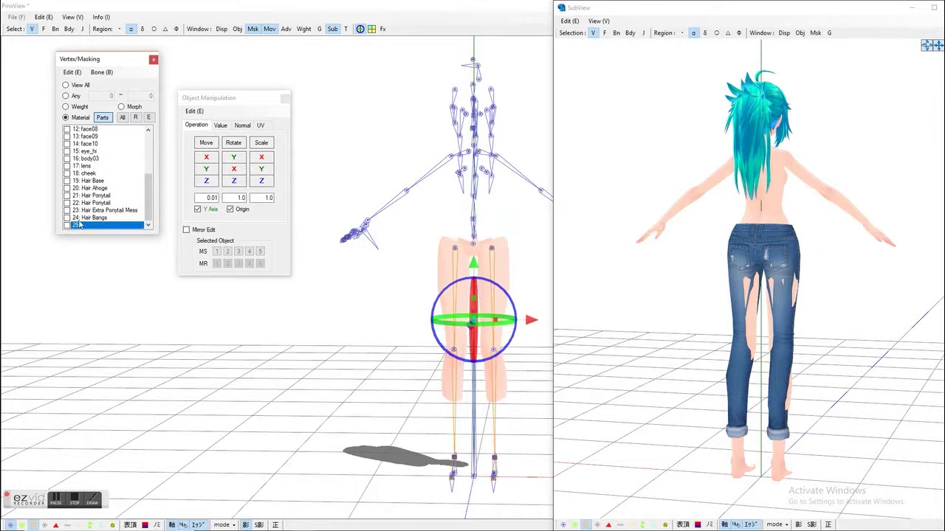
pyautogui.scroll(4, 110, 204)
pyautogui.rightClick(82, 145)
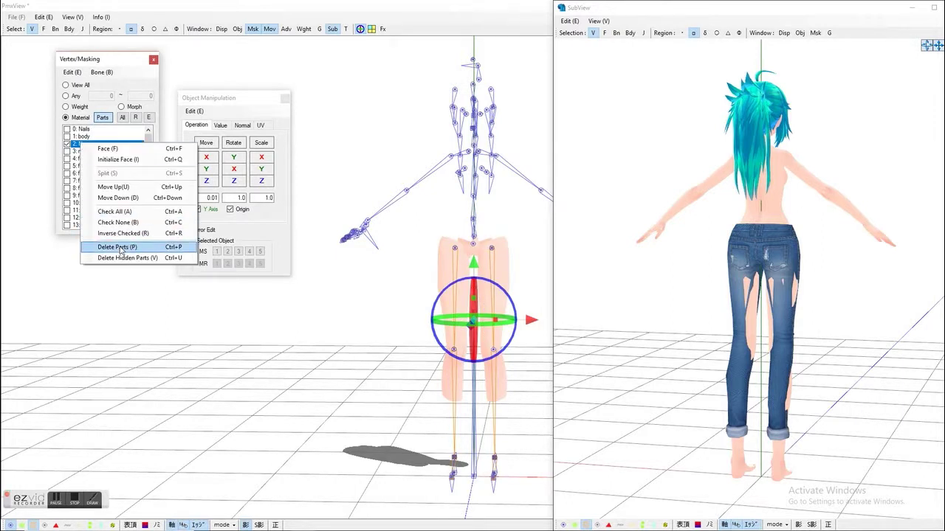
pyautogui.click(118, 247)
pyautogui.click(498, 306)
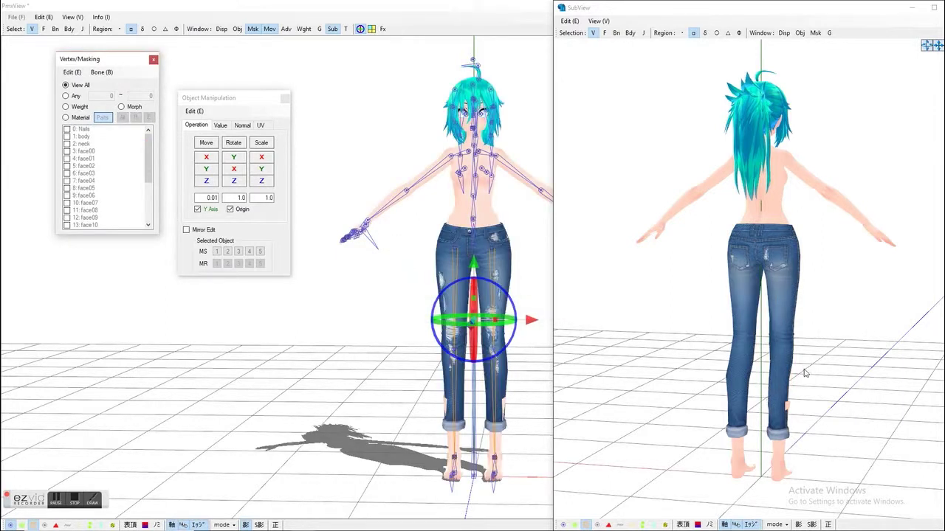
# Show only the body material, select the leg vertices just above the ankles and split them into a new material.
pyautogui.moveTo(819, 367); pyautogui.dragTo(739, 362, button='right')
pyautogui.click(64, 136)
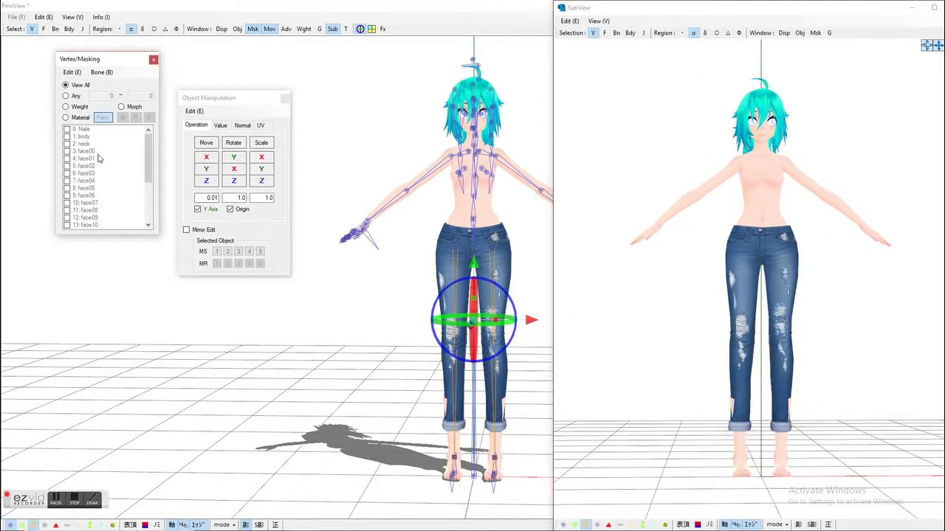
pyautogui.click(65, 117)
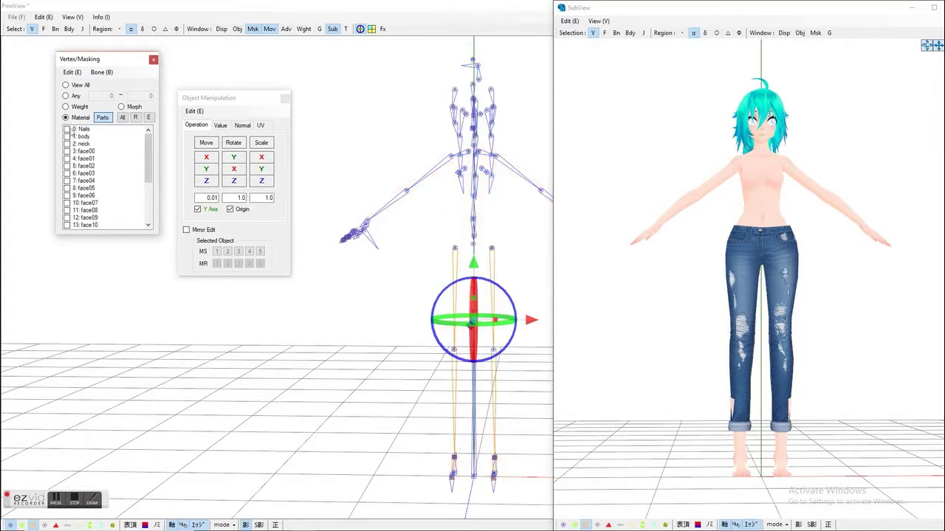
pyautogui.click(67, 137)
pyautogui.moveTo(431, 379); pyautogui.dragTo(534, 432)
pyautogui.rightClick(82, 138)
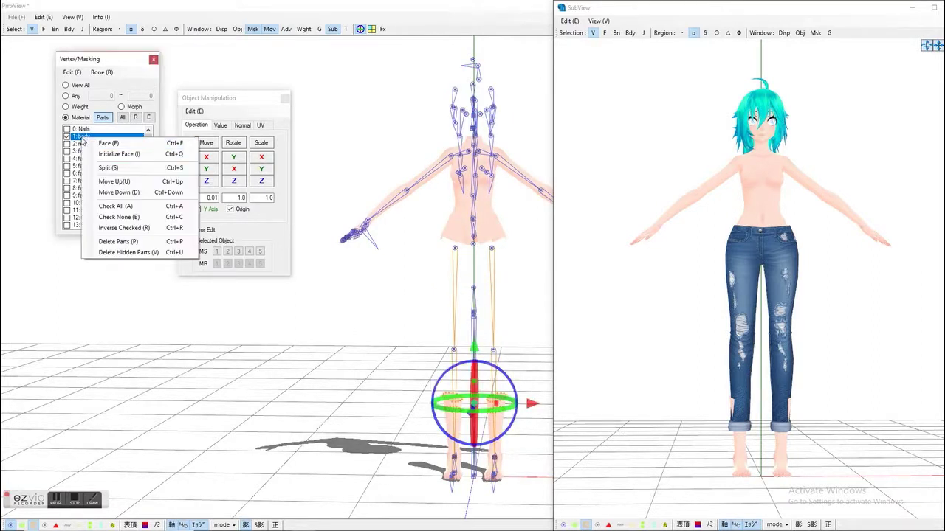
pyautogui.click(118, 170)
pyautogui.click(487, 306)
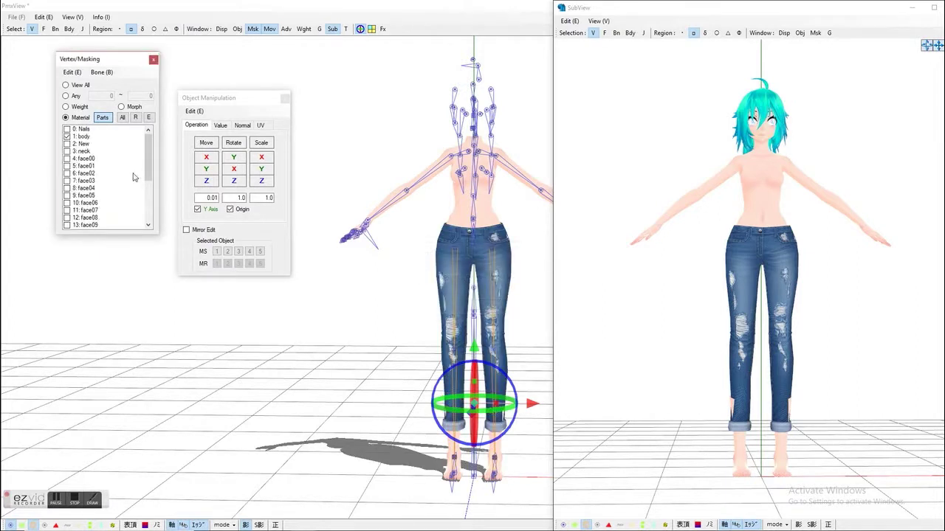
# Isolate the split material New by hiding the body and pants, then delete that part.
pyautogui.click(66, 145)
pyautogui.rightClick(74, 145)
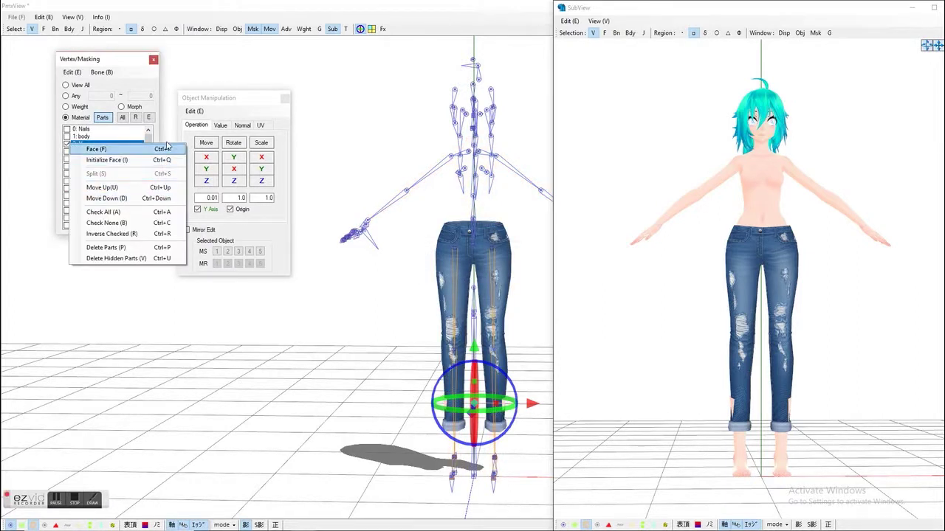
pyautogui.click(135, 64)
pyautogui.moveTo(149, 144); pyautogui.dragTo(149, 216)
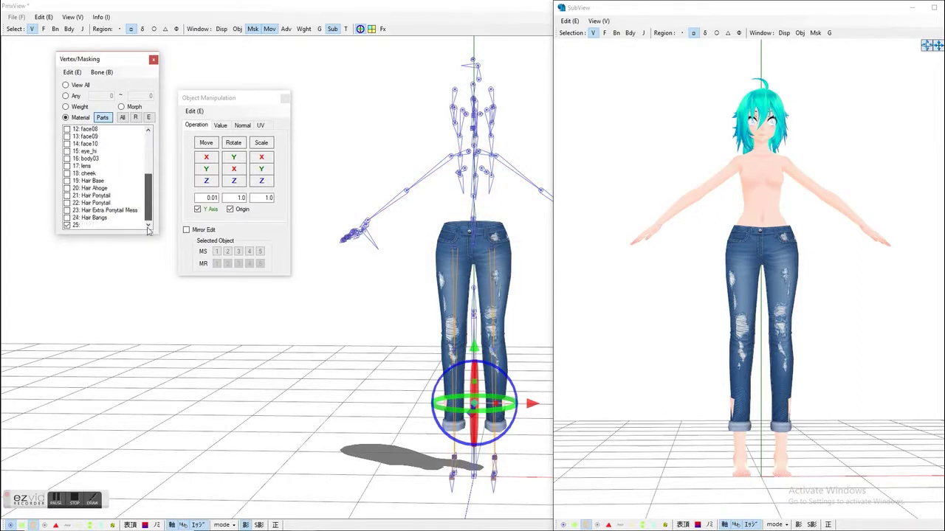
pyautogui.click(67, 226)
pyautogui.scroll(1, 133, 196)
pyautogui.scroll(4, 133, 196)
pyautogui.click(89, 144)
pyautogui.rightClick(114, 142)
pyautogui.click(148, 249)
pyautogui.click(496, 306)
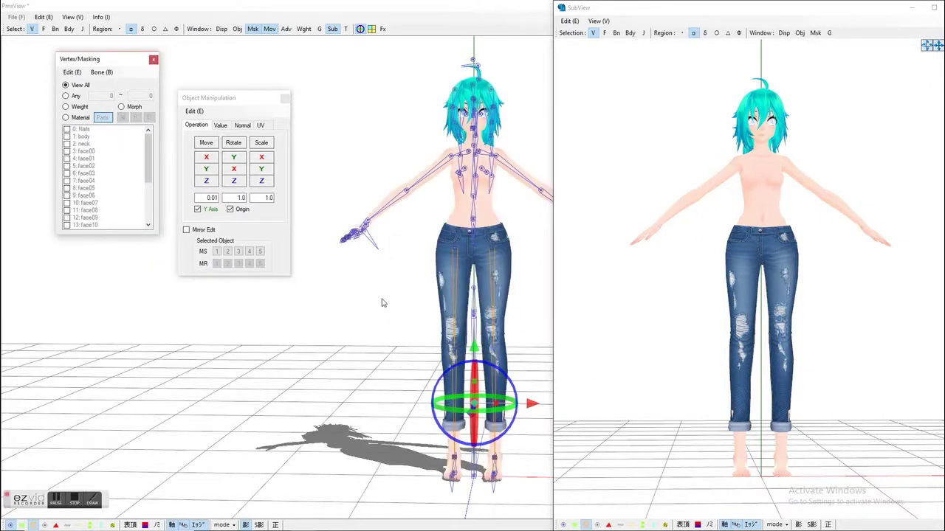
# Switch the masking to materials and show only the unnamed pants material 24.
pyautogui.click(65, 117)
pyautogui.scroll(-4, 78, 225)
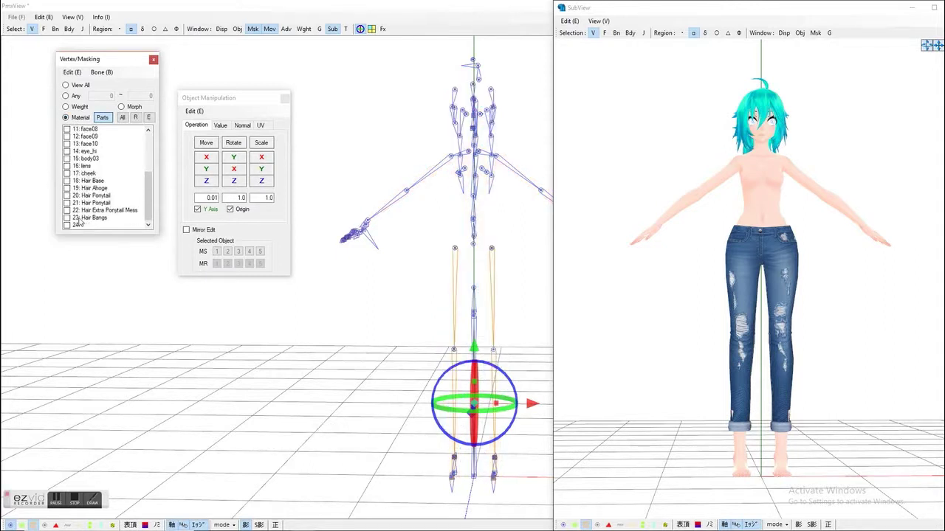
pyautogui.click(67, 226)
# Select the cuff on the character's right leg, scale it wider along X and move it outward along the X axis.
pyautogui.click(427, 431)
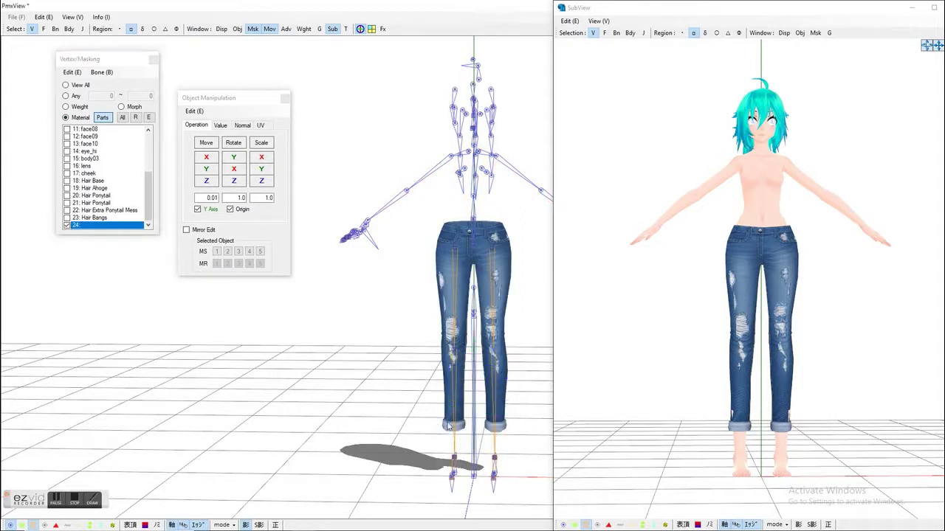
pyautogui.moveTo(439, 412); pyautogui.dragTo(468, 440)
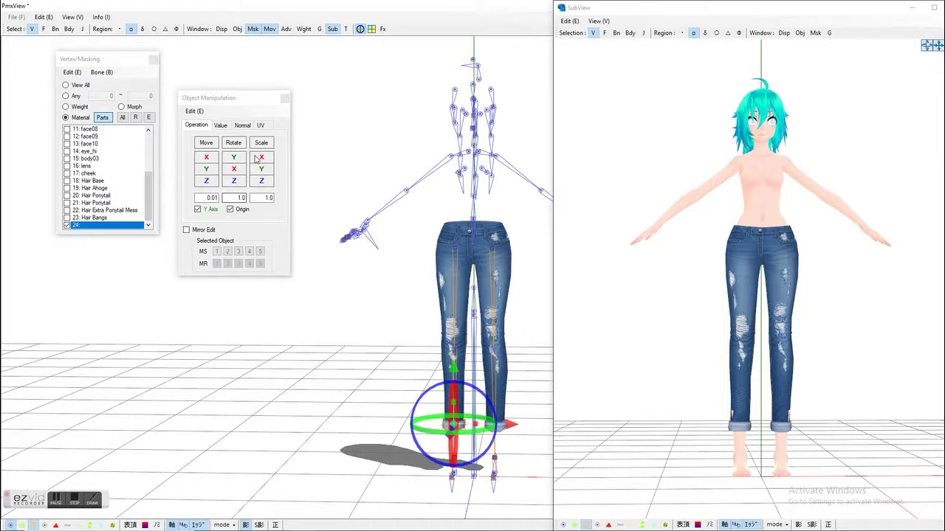
pyautogui.moveTo(261, 156); pyautogui.dragTo(268, 156)
pyautogui.click(205, 181)
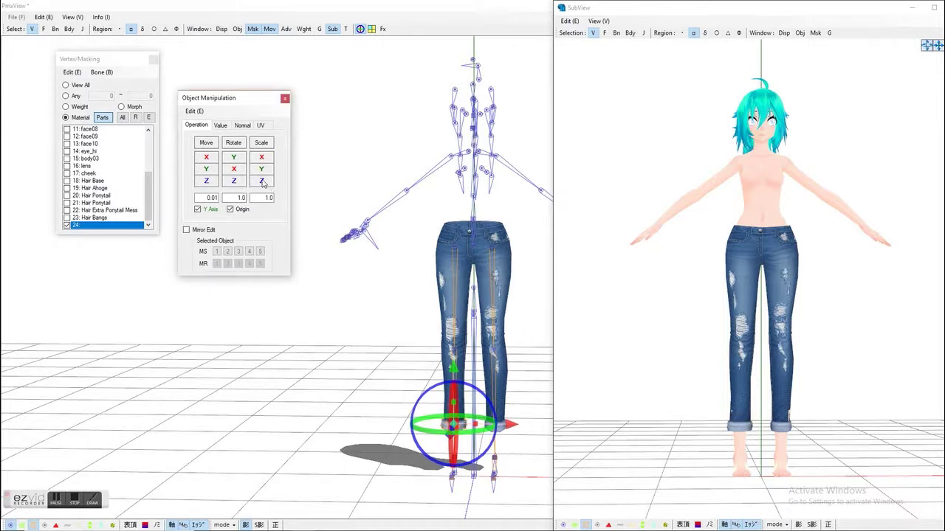
pyautogui.click(206, 158)
pyautogui.moveTo(206, 157); pyautogui.dragTo(203, 157)
pyautogui.click(206, 157)
# Select the cuff on the character's left leg, scale it wider along X and move it outward to cover the skin.
pyautogui.click(384, 379)
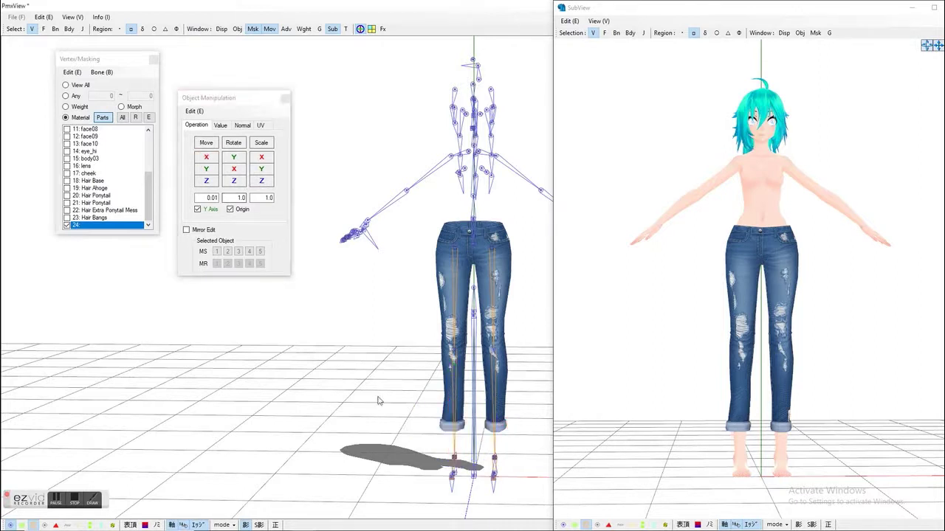
pyautogui.moveTo(482, 411); pyautogui.dragTo(517, 443)
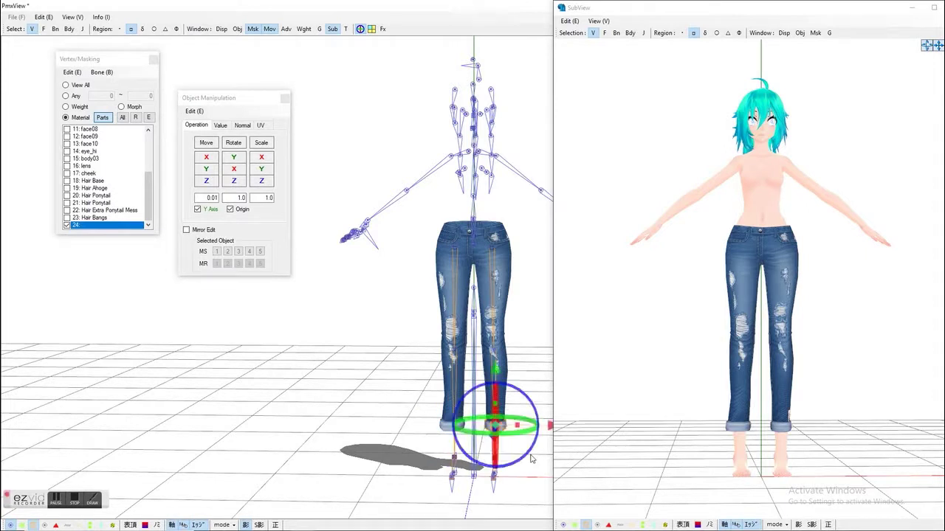
pyautogui.click(261, 157)
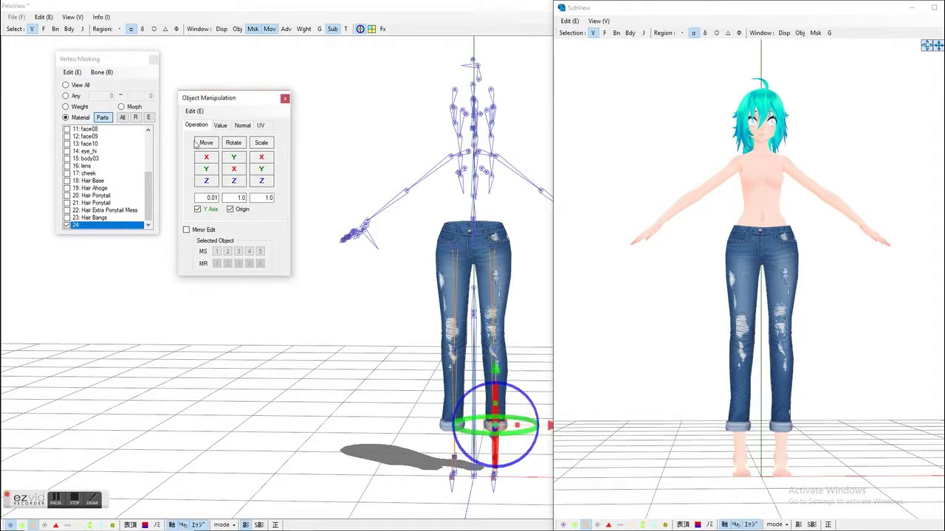
pyautogui.click(206, 157)
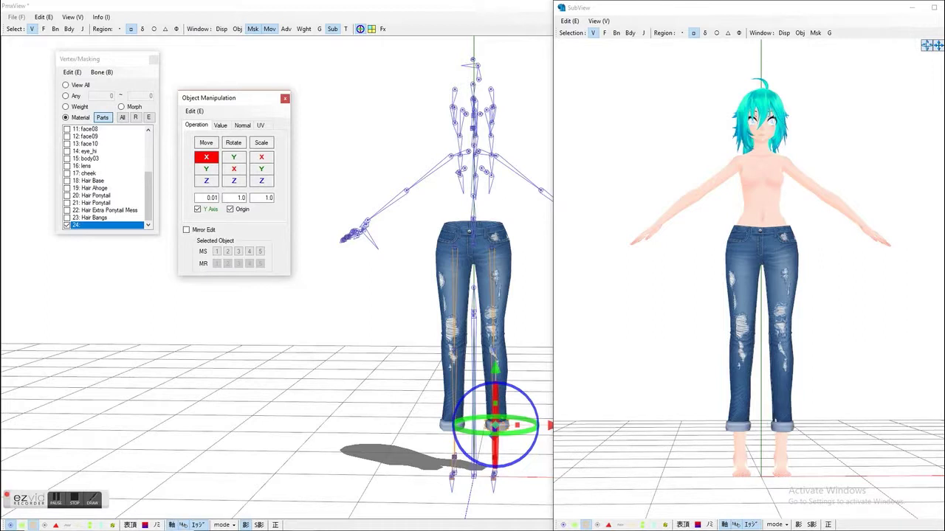
pyautogui.click(261, 158)
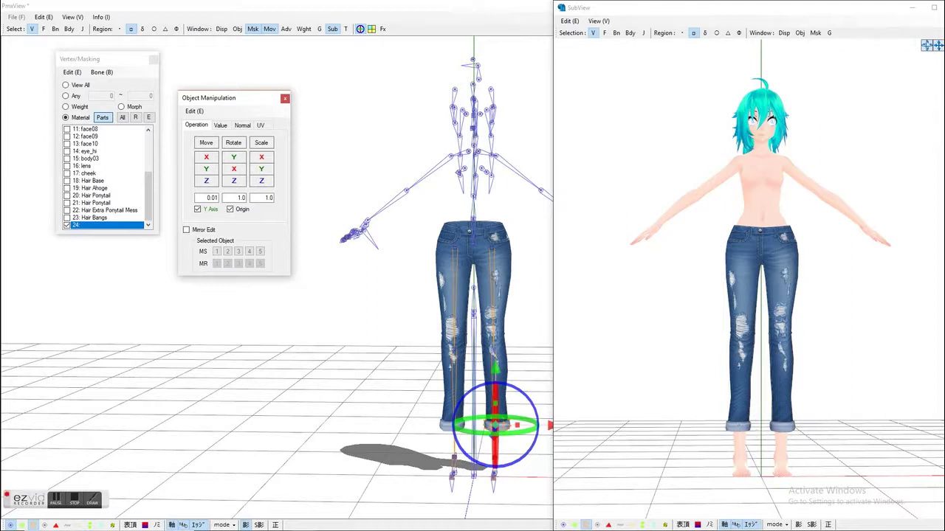
# Import Plain.pmd from the LADY folder into the model using the Add import option at scale 1.
pyautogui.click(304, 528)
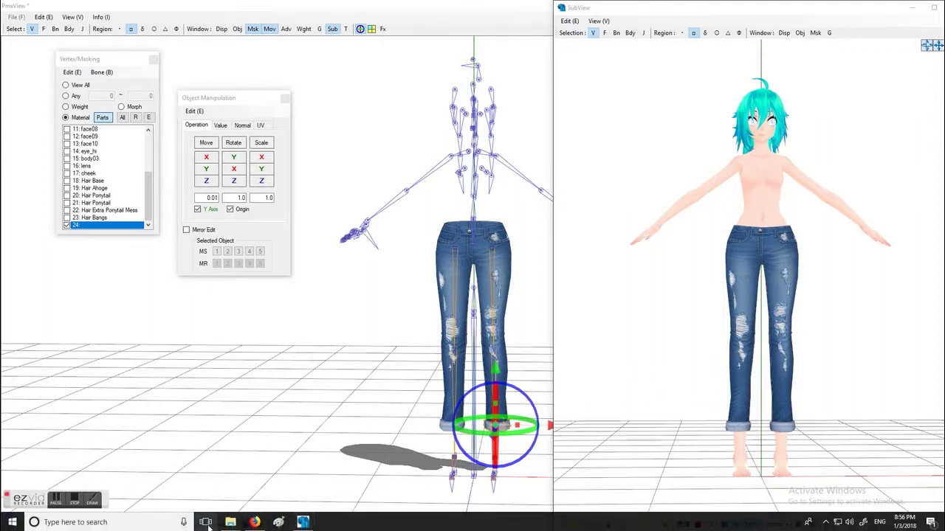
pyautogui.moveTo(230, 522)
pyautogui.click(200, 480)
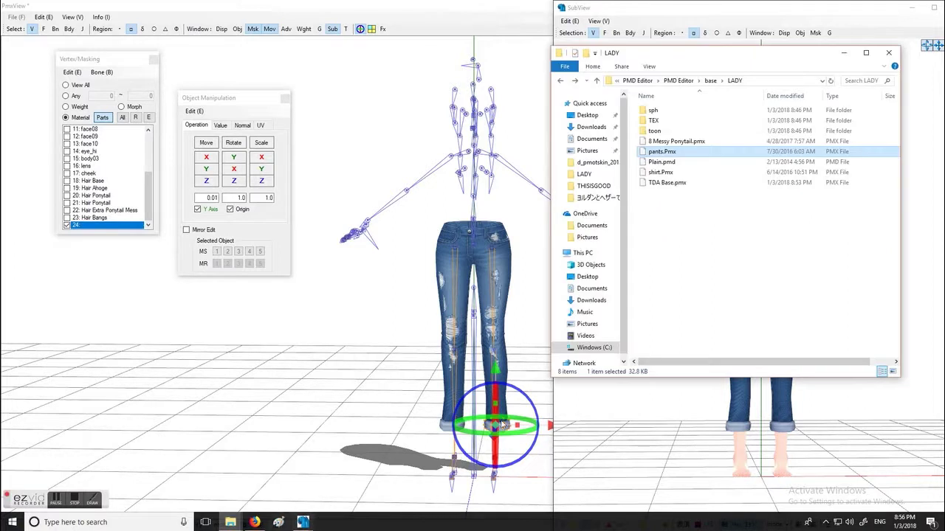
pyautogui.moveTo(662, 161); pyautogui.dragTo(416, 303)
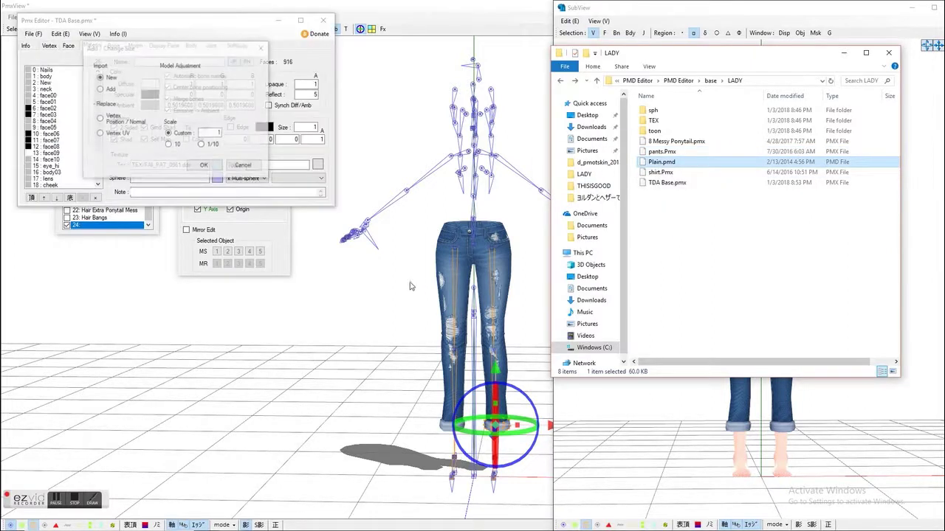
pyautogui.click(100, 89)
pyautogui.click(202, 166)
pyautogui.click(63, 250)
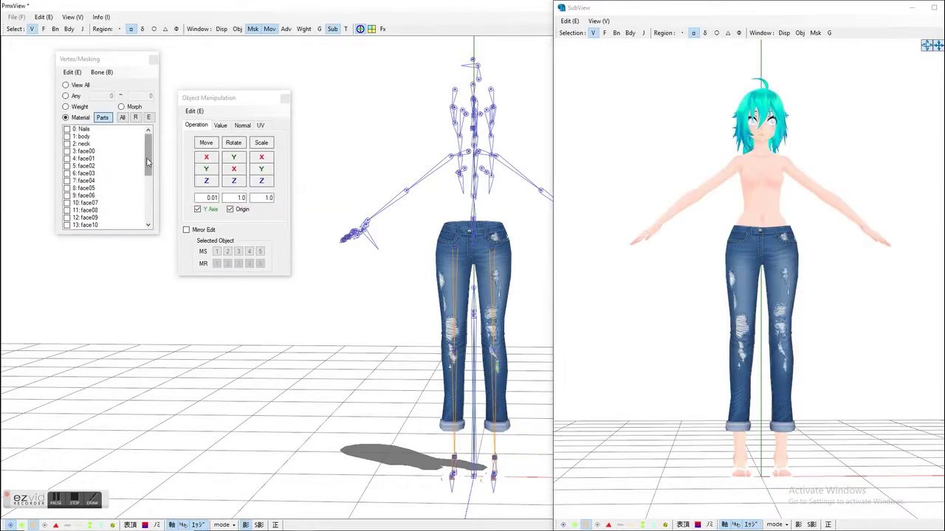
# Hide the unnamed pants material 24 and box-select the vertices of the imported sandals at the feet.
pyautogui.moveTo(149, 159); pyautogui.dragTo(92, 207)
pyautogui.scroll(-4, 98, 204)
pyautogui.scroll(-2, 98, 205)
pyautogui.click(67, 195)
pyautogui.moveTo(333, 395); pyautogui.dragTo(508, 511)
pyautogui.moveTo(357, 380); pyautogui.dragTo(582, 520)
# Set the texture path of material 25 (材質1) to TEX/top.png and its toon path to TEX/b.bmp.
pyautogui.click(311, 527)
pyautogui.click(268, 481)
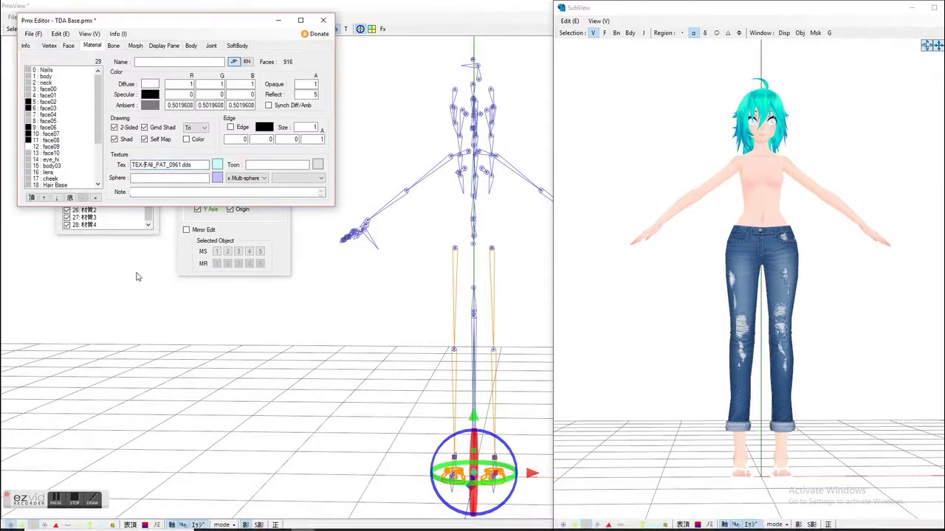
pyautogui.scroll(-4, 55, 148)
pyautogui.click(62, 166)
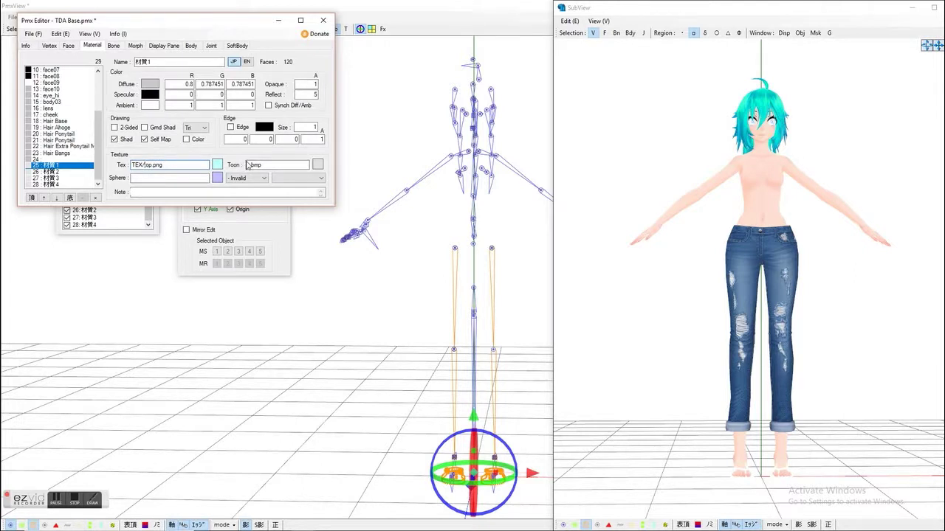
pyautogui.write('TE')
pyautogui.click(248, 164)
pyautogui.write('TE')
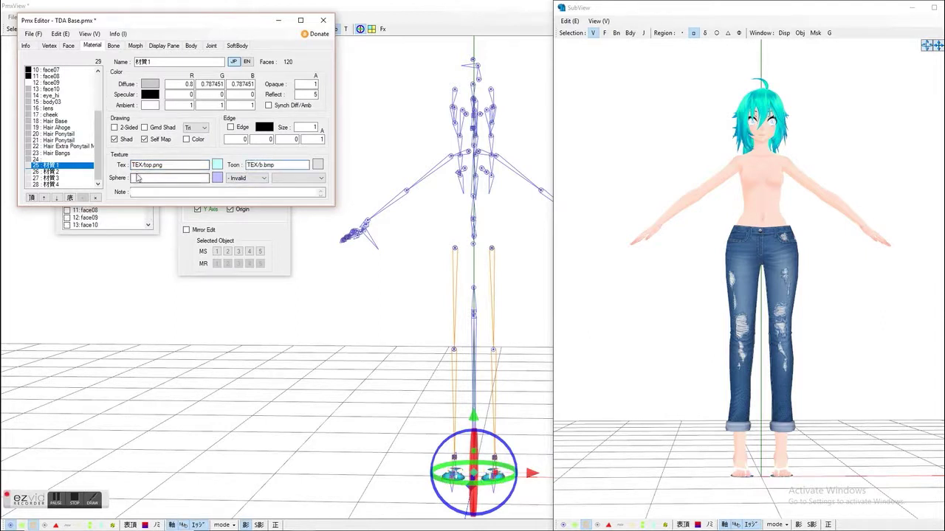
# Copy the TEX/ prefix and add it to material 26 (材質2), giving texture TEX/sole.png and toon TEX/w.bmp.
pyautogui.doubleClick(141, 164)
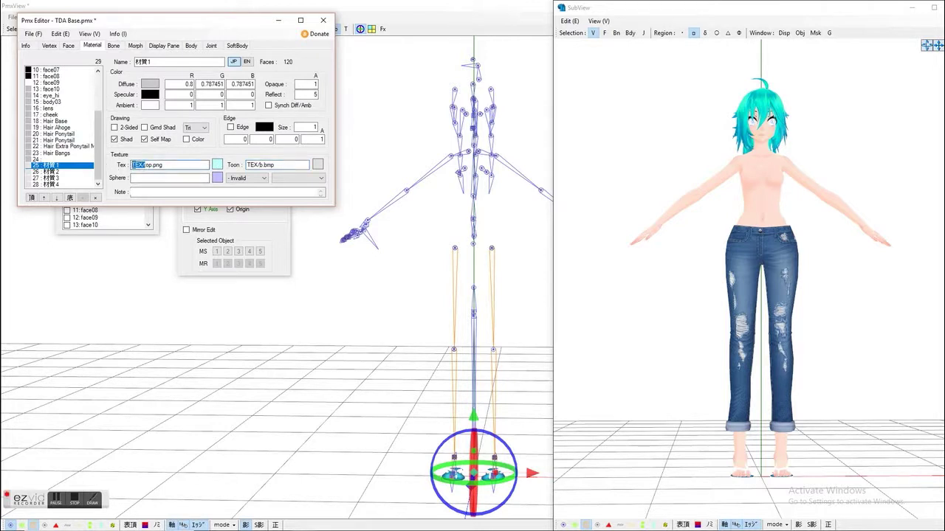
pyautogui.rightClick(137, 164)
pyautogui.click(67, 197)
pyautogui.click(44, 171)
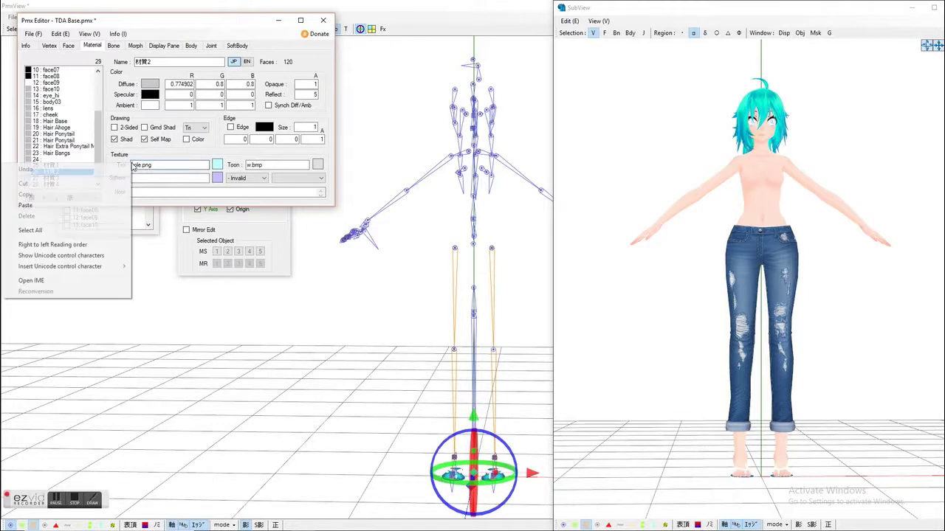
pyautogui.click(63, 205)
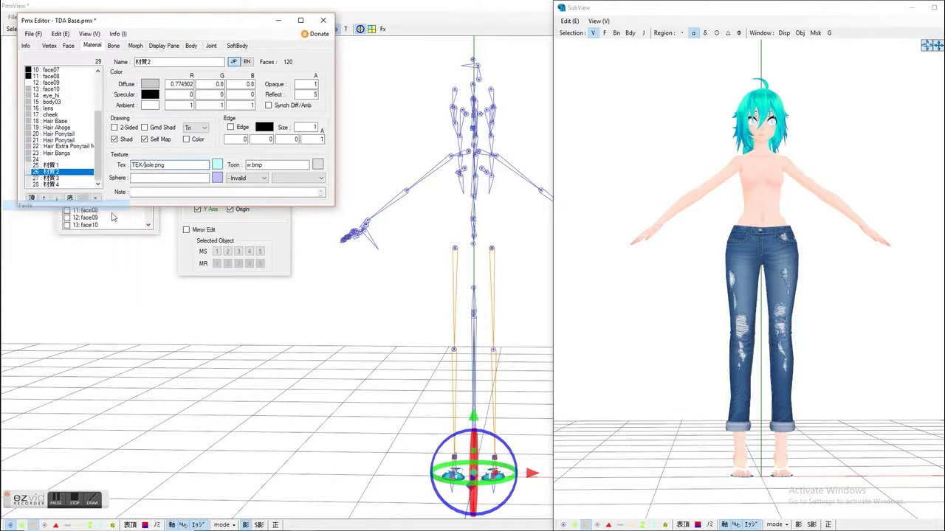
pyautogui.rightClick(248, 164)
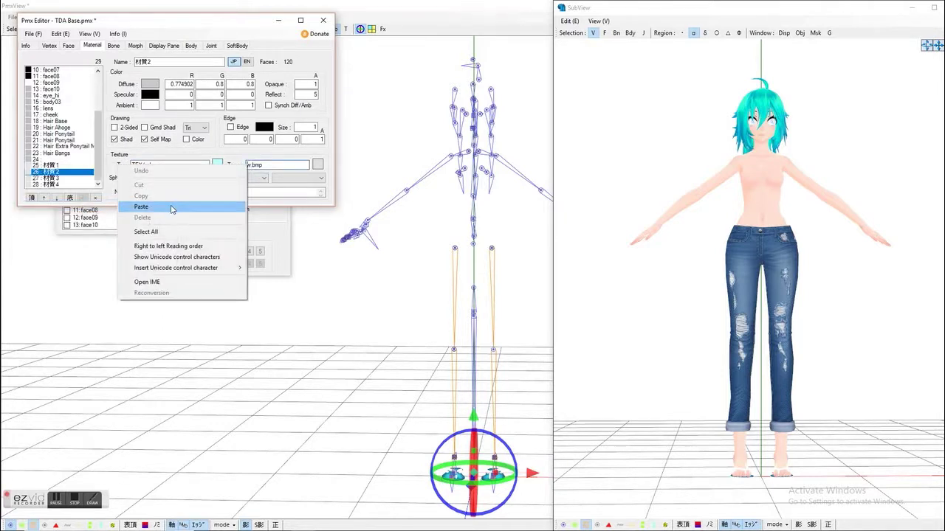
pyautogui.click(221, 206)
# Add the TEX/ prefix to material 27 (材質3), giving texture TEX/g.png and toon TEX/w.bmp.
pyautogui.click(62, 178)
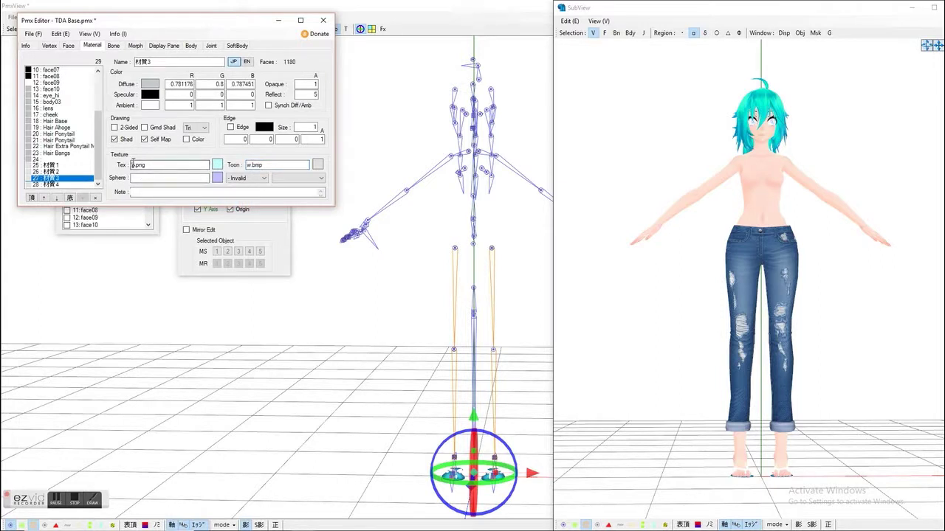
pyautogui.rightClick(132, 165)
pyautogui.click(63, 205)
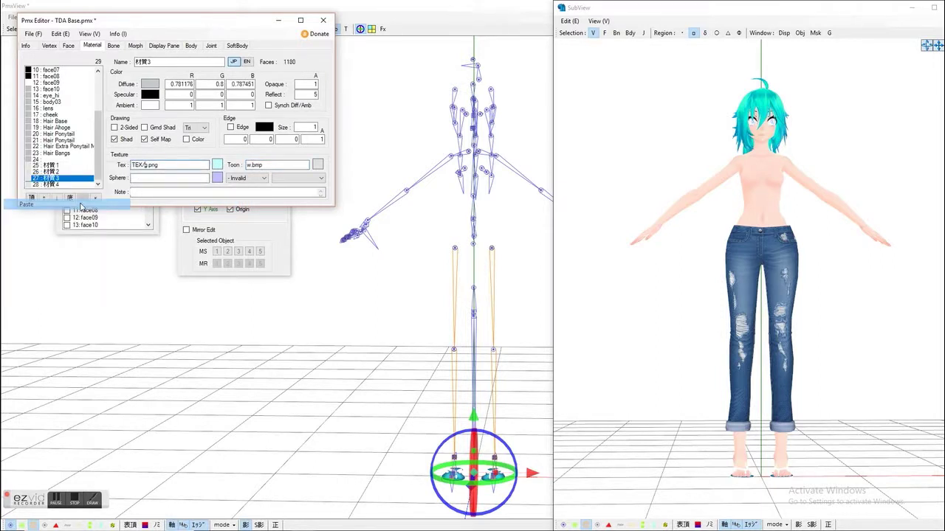
pyautogui.rightClick(248, 165)
pyautogui.click(177, 205)
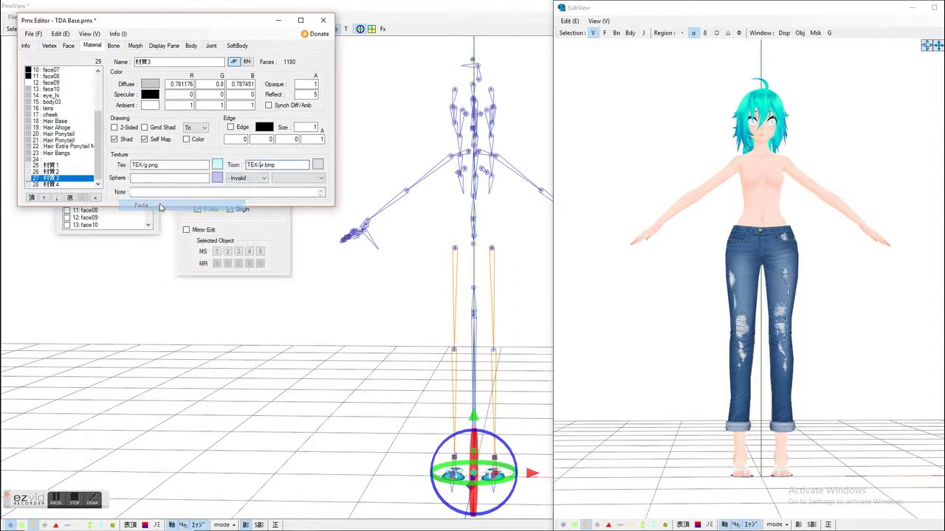
# Add the TEX/ prefix to the toon path of material 28 (材質4) and to its texture, giving TEX/top.png.
pyautogui.click(58, 185)
pyautogui.rightClick(133, 164)
pyautogui.click(63, 206)
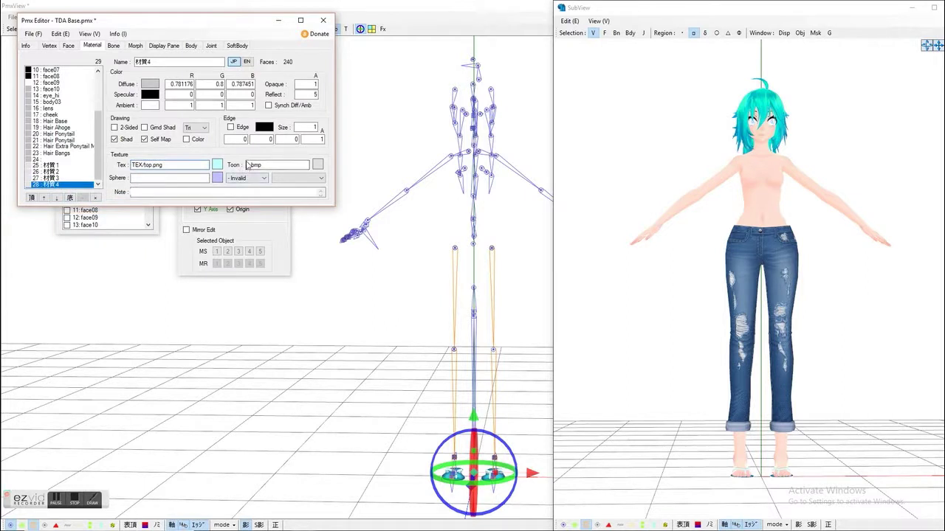
pyautogui.rightClick(248, 164)
pyautogui.click(177, 205)
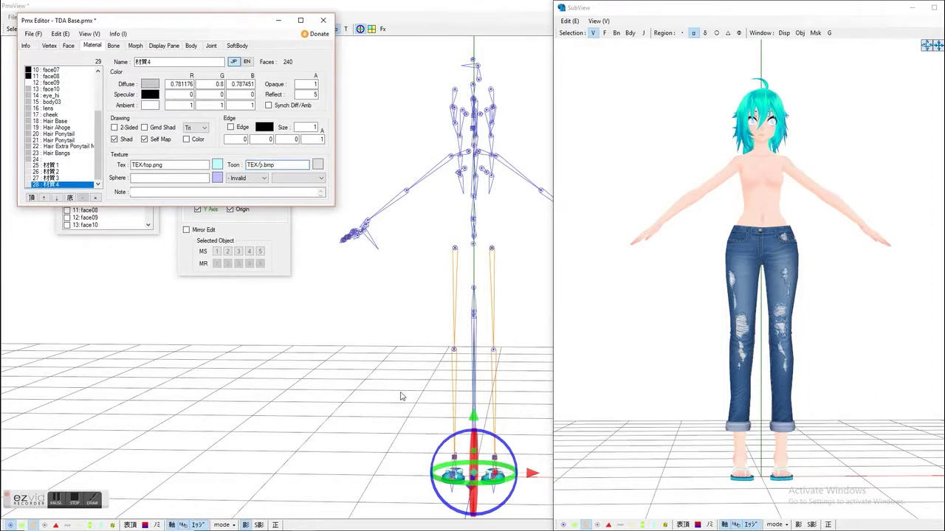
# Select the sandals' vertices, raise them slightly along the Y axis to meet the feet, and check the fit.
pyautogui.moveTo(394, 395); pyautogui.dragTo(537, 518)
pyautogui.scroll(2, 852, 143)
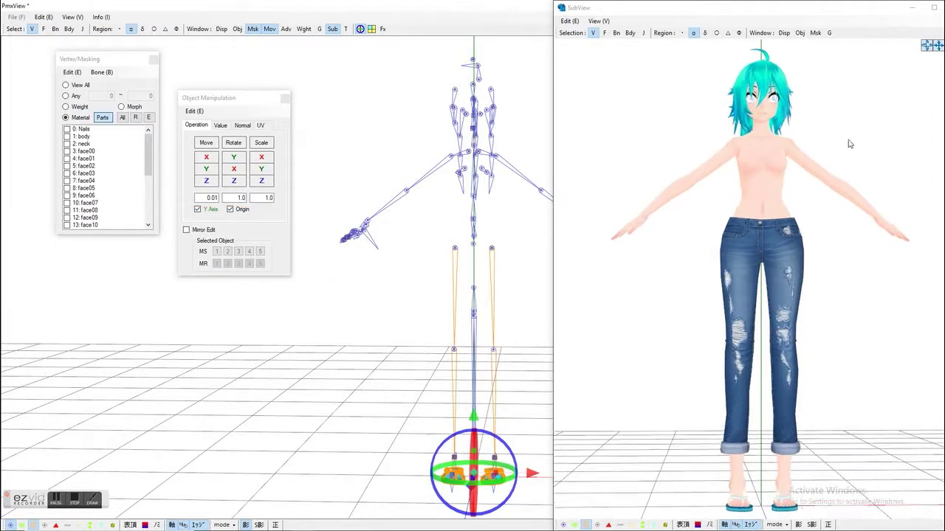
pyautogui.moveTo(938, 47); pyautogui.dragTo(934, 52)
pyautogui.moveTo(834, 156); pyautogui.dragTo(846, 177, button='right')
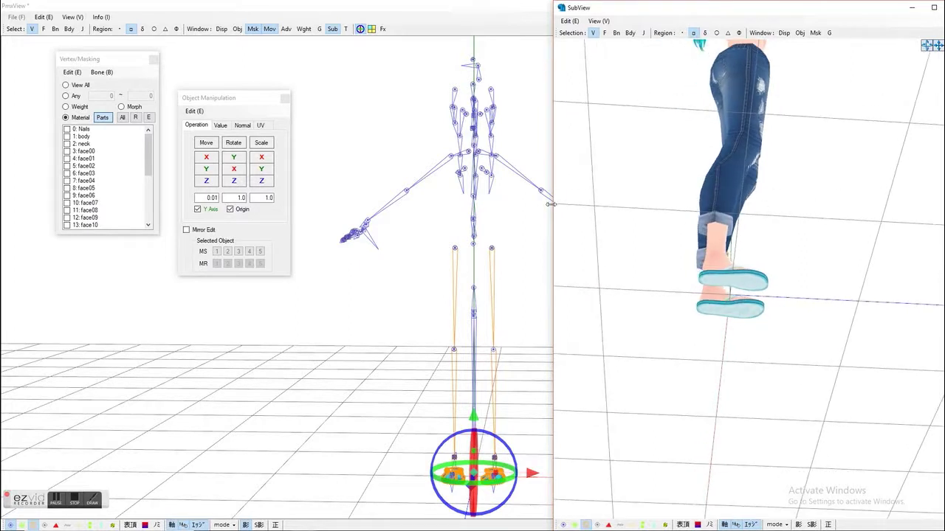
pyautogui.moveTo(207, 170)
pyautogui.mouseDown()
pyautogui.moveTo(207, 154)
pyautogui.moveTo(206, 167)
pyautogui.mouseUp()
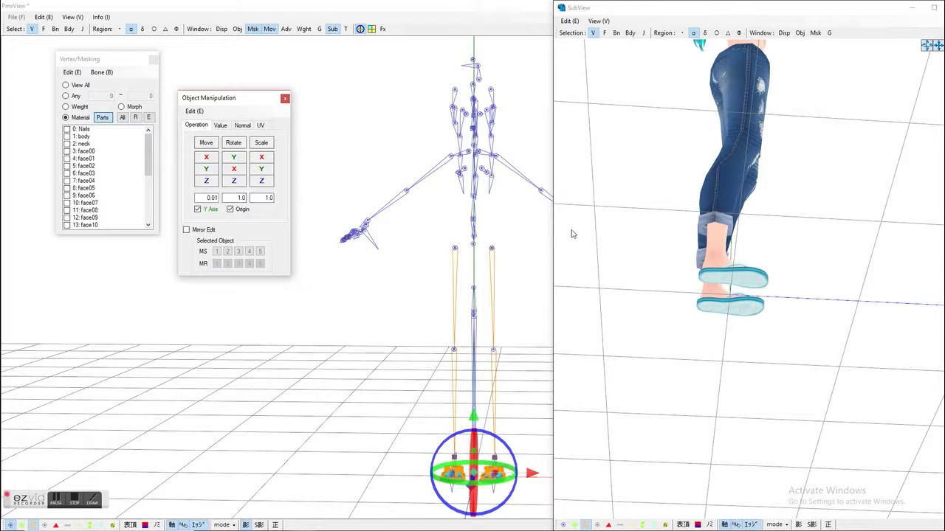
pyautogui.moveTo(707, 246); pyautogui.dragTo(907, 116, button='right')
pyautogui.moveTo(897, 59); pyautogui.dragTo(827, 160, button='middle')
pyautogui.moveTo(827, 160); pyautogui.dragTo(801, 157, button='right')
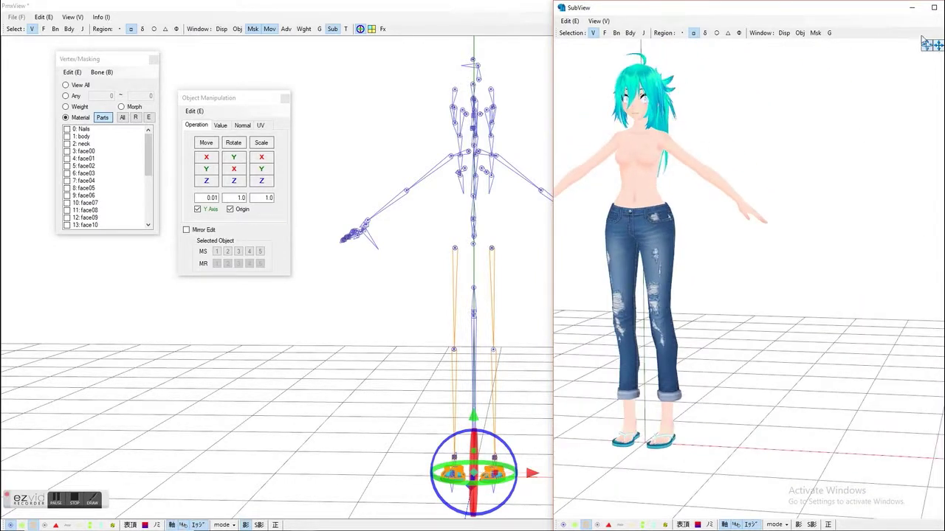
pyautogui.moveTo(931, 44); pyautogui.dragTo(791, 104)
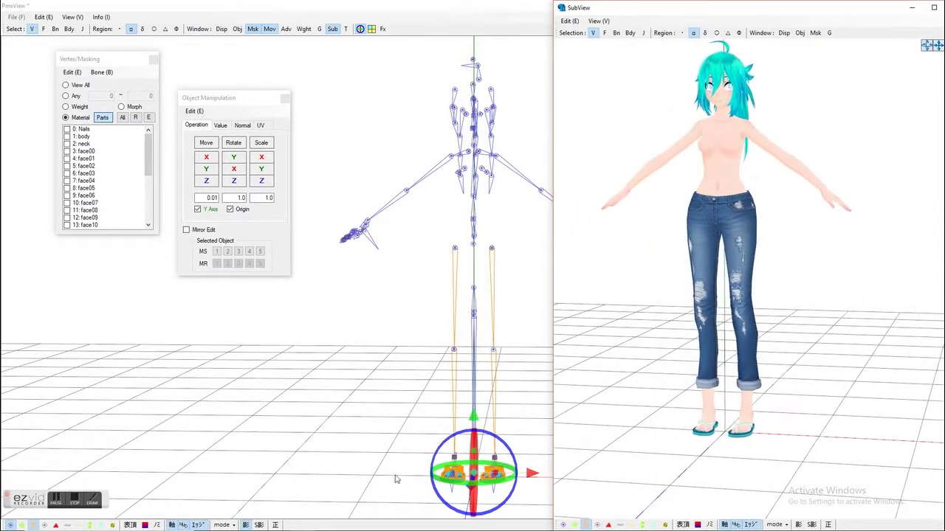
# Import shirt.Pmx from the LADY folder into the model using the Add import option at scale 1.
pyautogui.moveTo(285, 524)
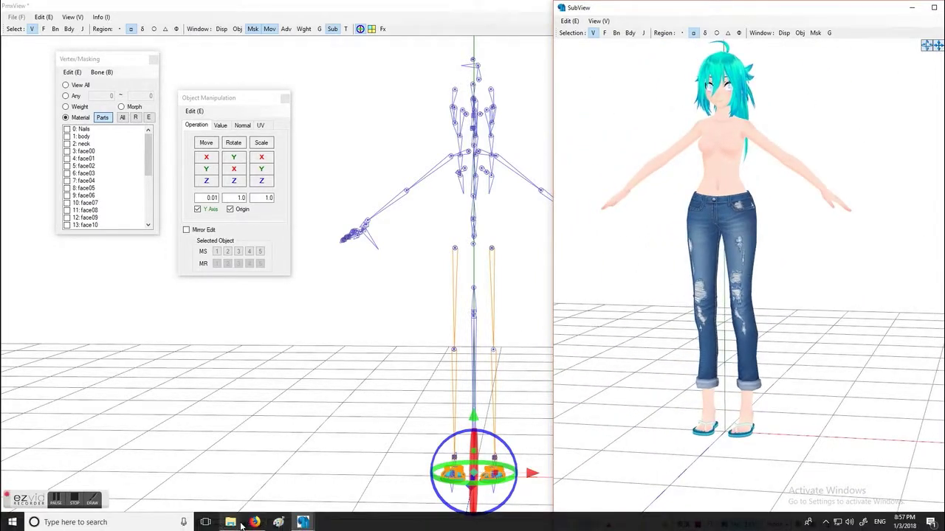
pyautogui.moveTo(237, 524)
pyautogui.click(206, 487)
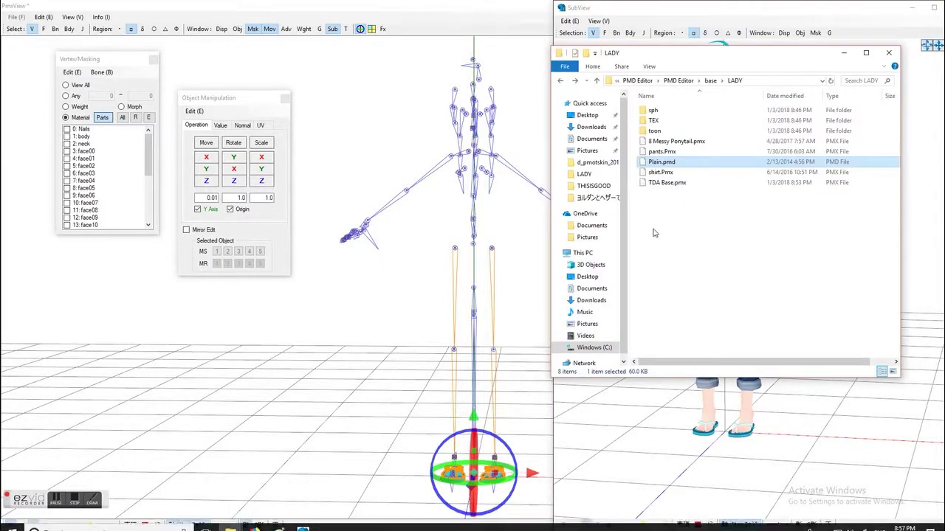
pyautogui.moveTo(660, 172); pyautogui.dragTo(193, 190)
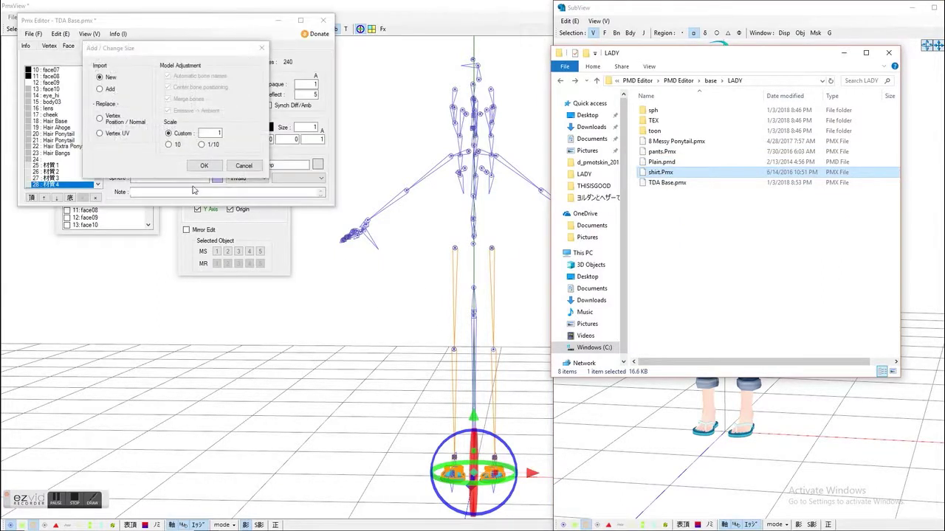
pyautogui.click(101, 90)
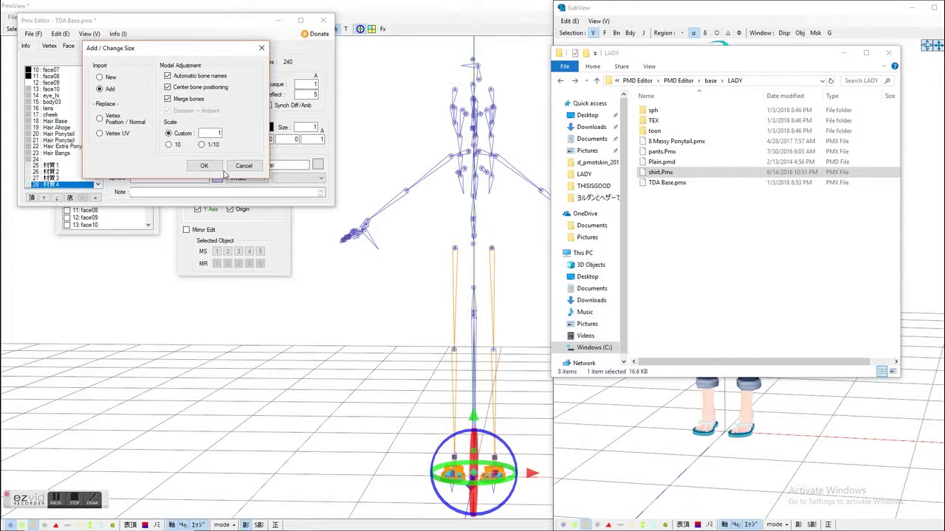
pyautogui.click(204, 165)
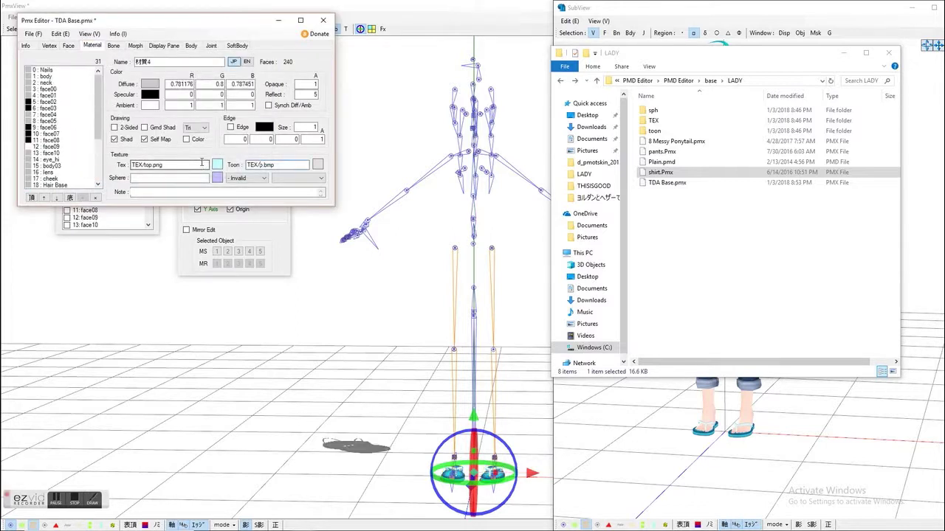
# Set the texture path of both shirt materials 29 and 30 to TEX/FAll_JAK_1274.dds.
pyautogui.scroll(-4, 61, 169)
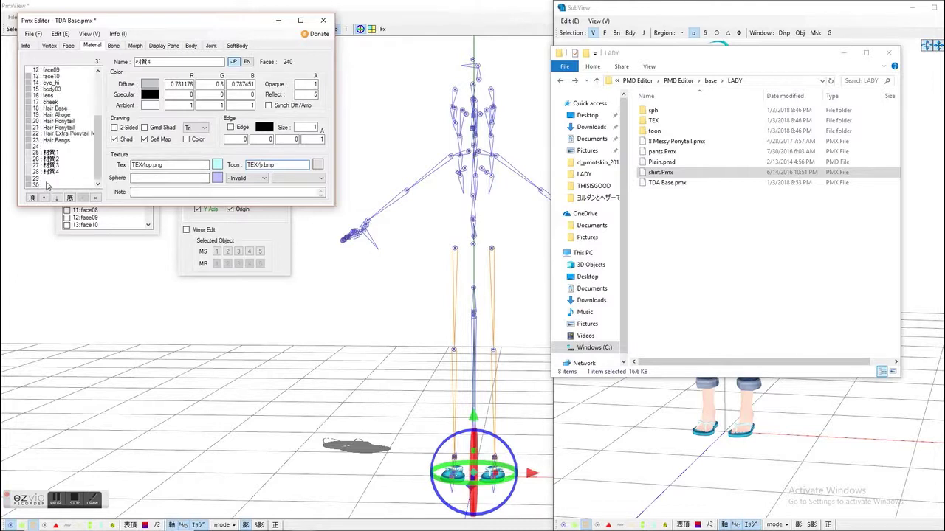
pyautogui.click(47, 180)
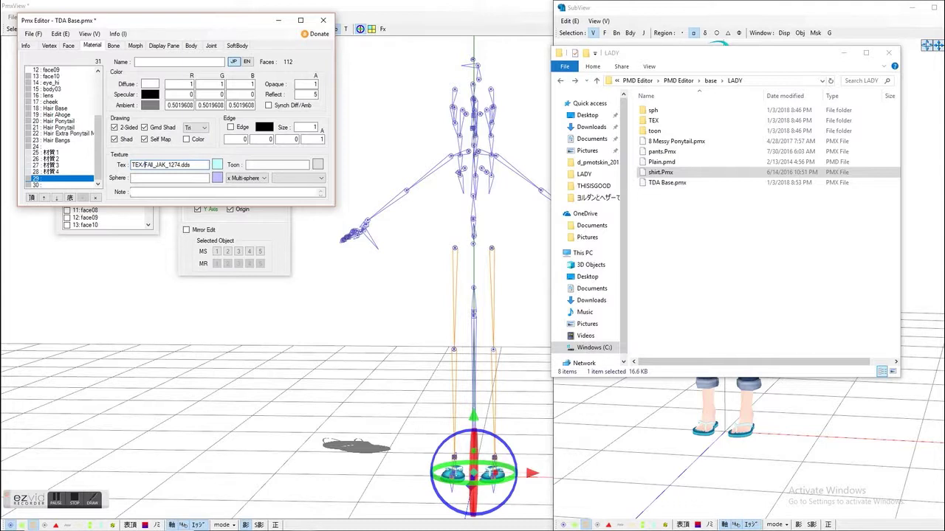
pyautogui.click(44, 185)
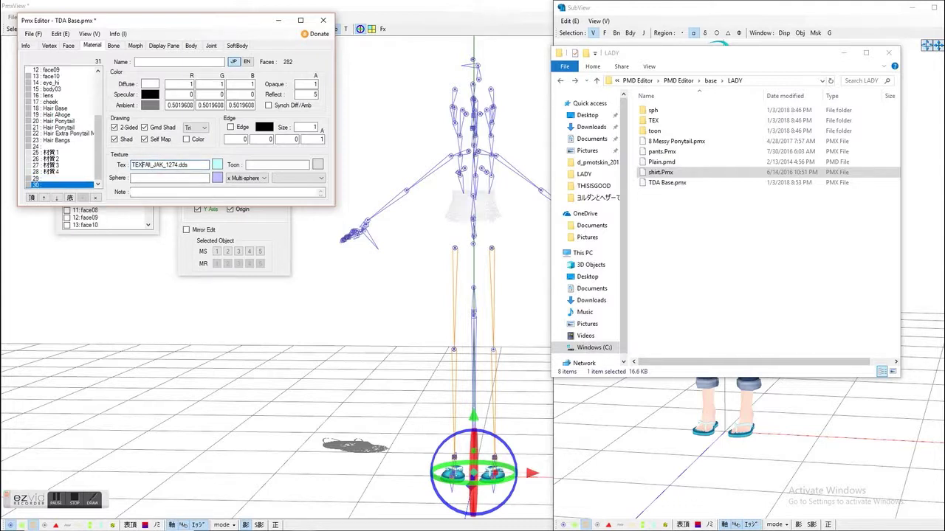
pyautogui.click(35, 178)
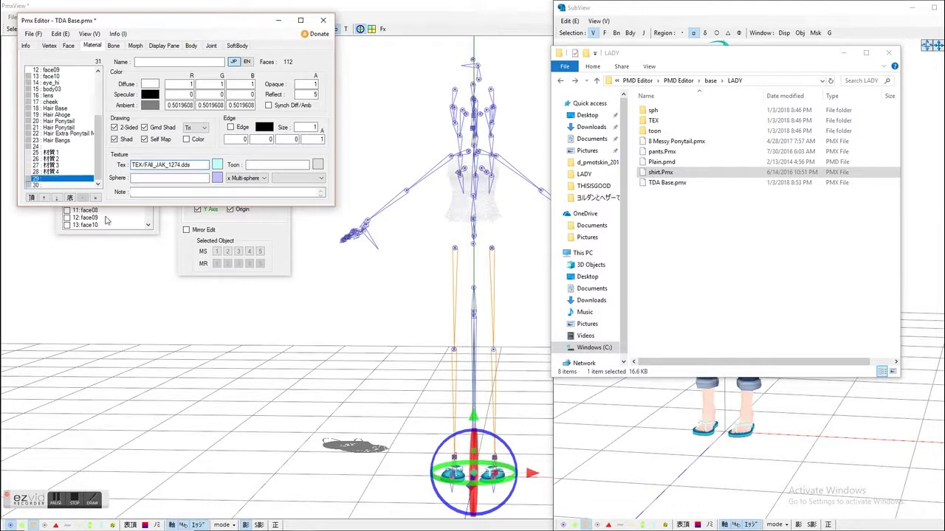
# Hide the sandal materials 25 to 28 so only shirt materials 29 and 30 show, and inspect the shirt's fit.
pyautogui.click(444, 17)
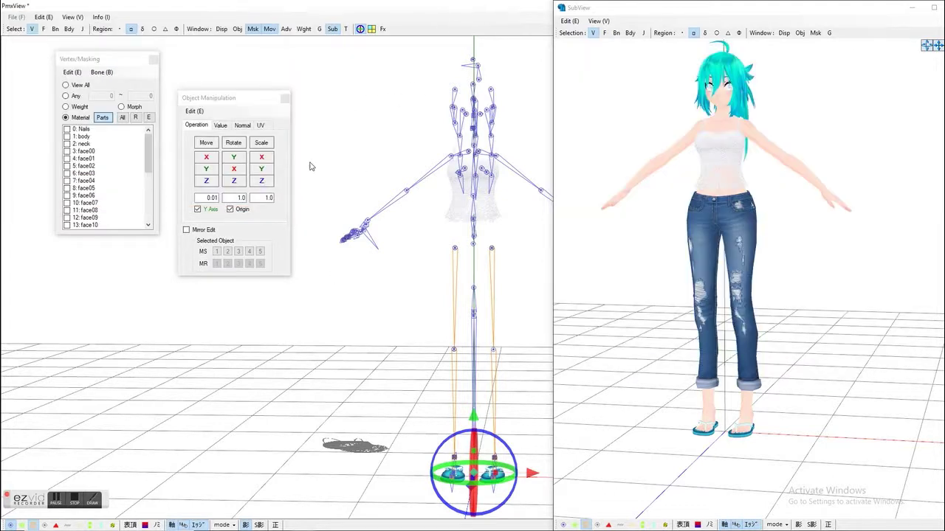
pyautogui.scroll(-6, 96, 173)
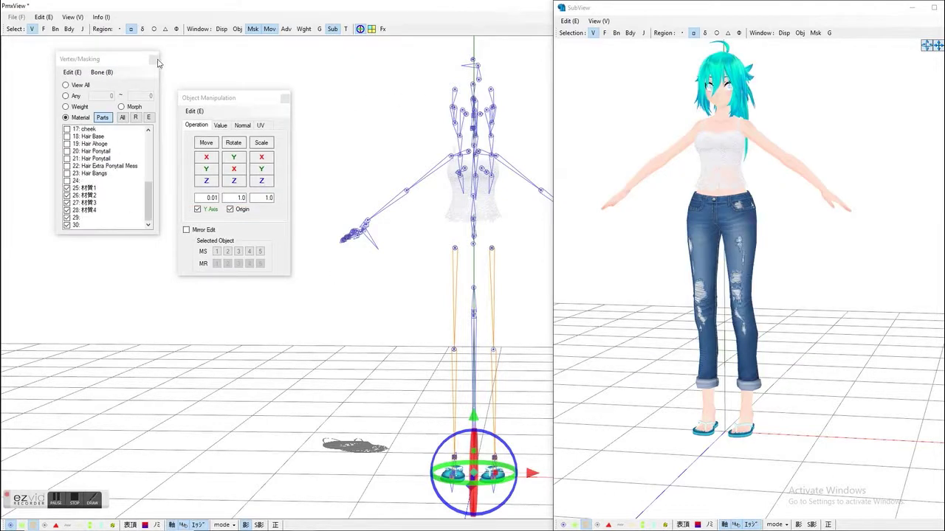
pyautogui.click(67, 188)
pyautogui.click(67, 196)
pyautogui.click(67, 203)
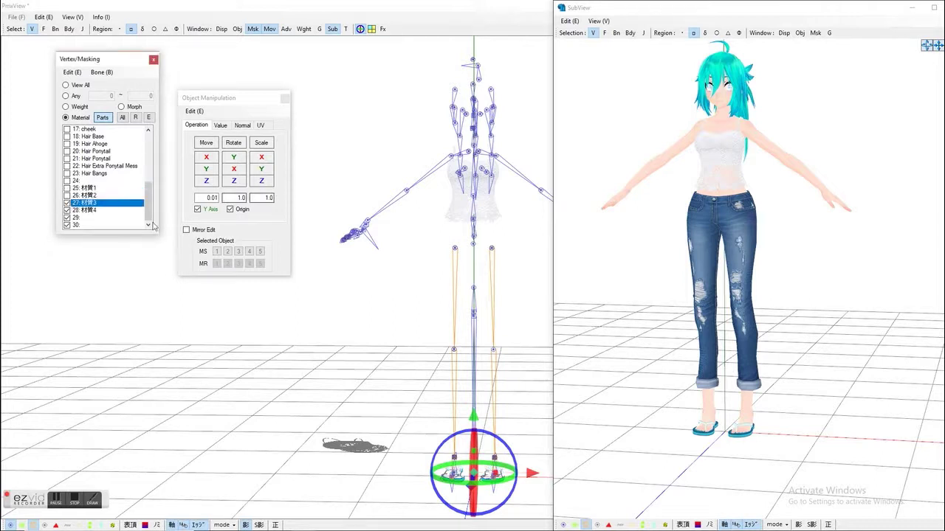
pyautogui.click(67, 211)
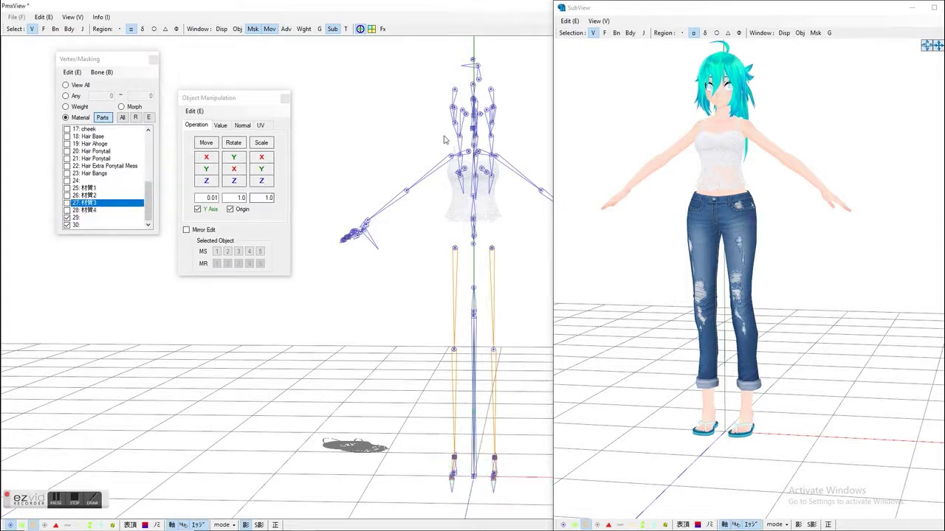
pyautogui.moveTo(735, 257); pyautogui.dragTo(560, 265, button='right')
pyautogui.scroll(4, 626, 232)
pyautogui.moveTo(679, 223); pyautogui.dragTo(662, 237, button='right')
pyautogui.scroll(-2, 662, 237)
pyautogui.scroll(-2, 761, 228)
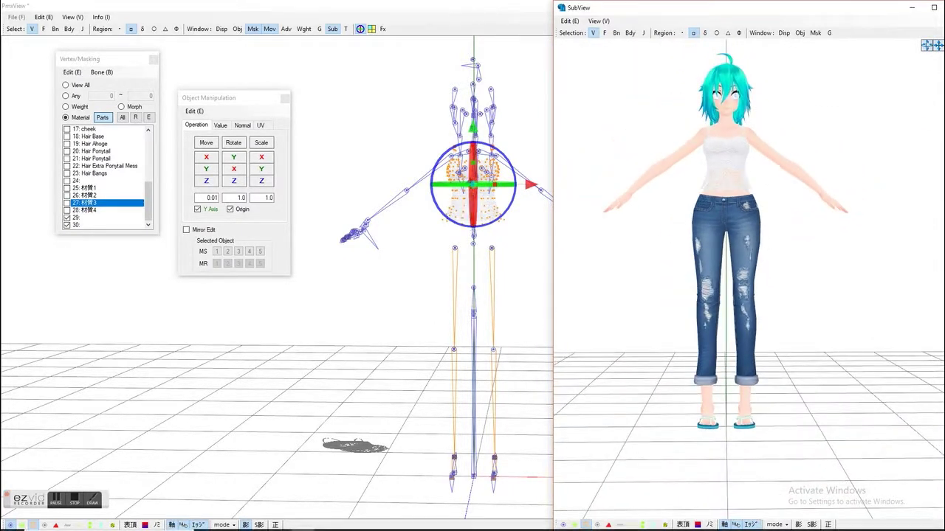
# Save the edited TDA Base model.
pyautogui.moveTo(302, 522)
pyautogui.click(264, 495)
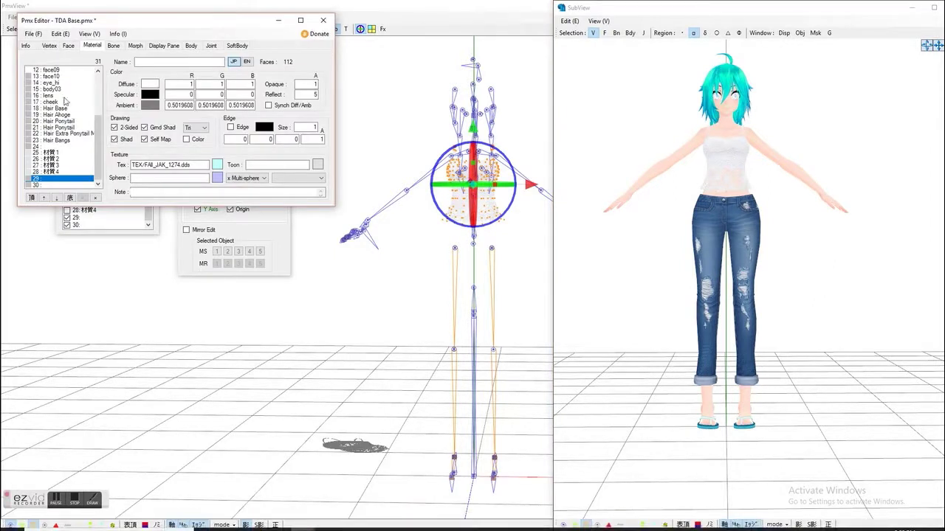
pyautogui.click(33, 34)
pyautogui.click(47, 80)
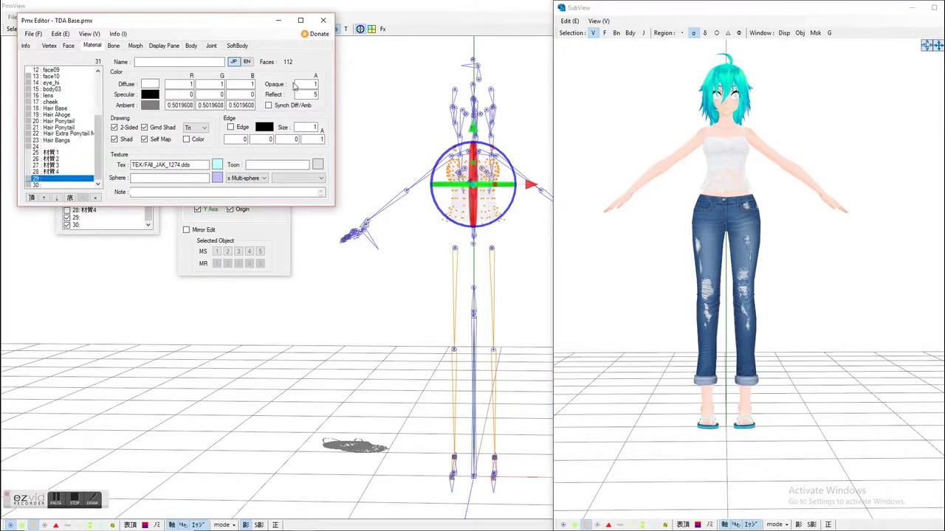
# Open Transform View and browse in File Explorer to the Little apple motion folder under MikuMikuDanceE_v926x64's UserFile/Motion.
pyautogui.click(345, 29)
pyautogui.click(345, 29)
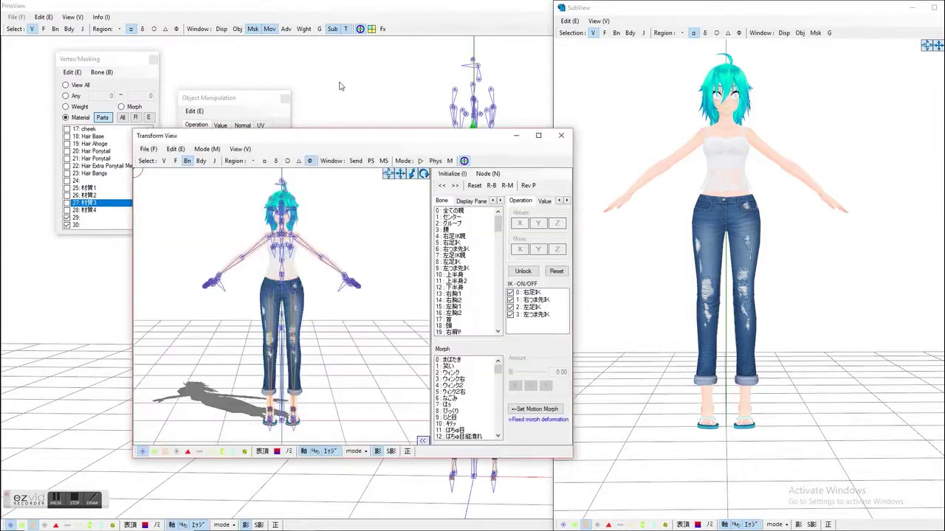
pyautogui.moveTo(230, 522)
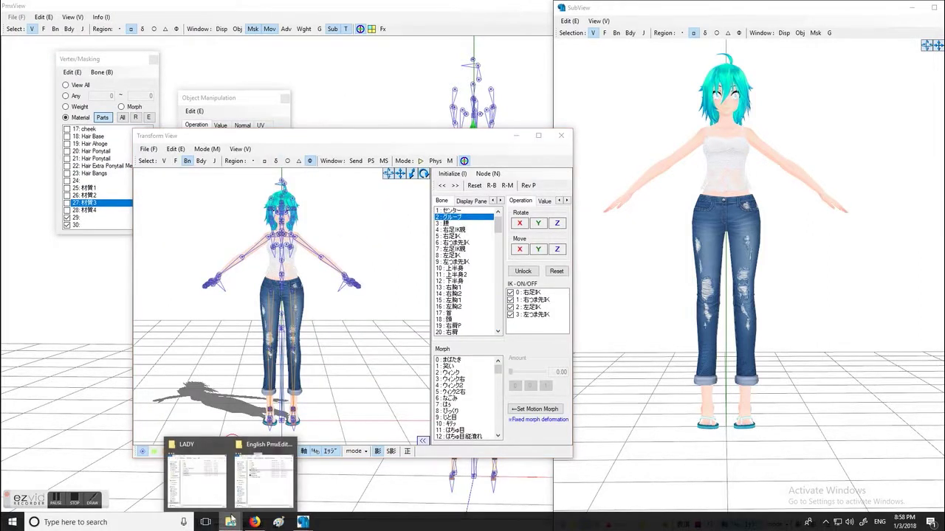
pyautogui.click(267, 462)
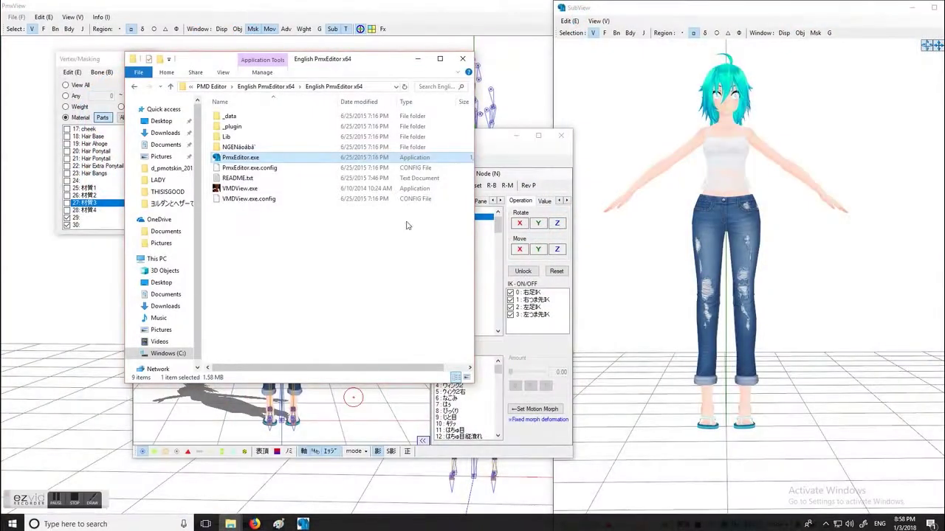
pyautogui.click(212, 86)
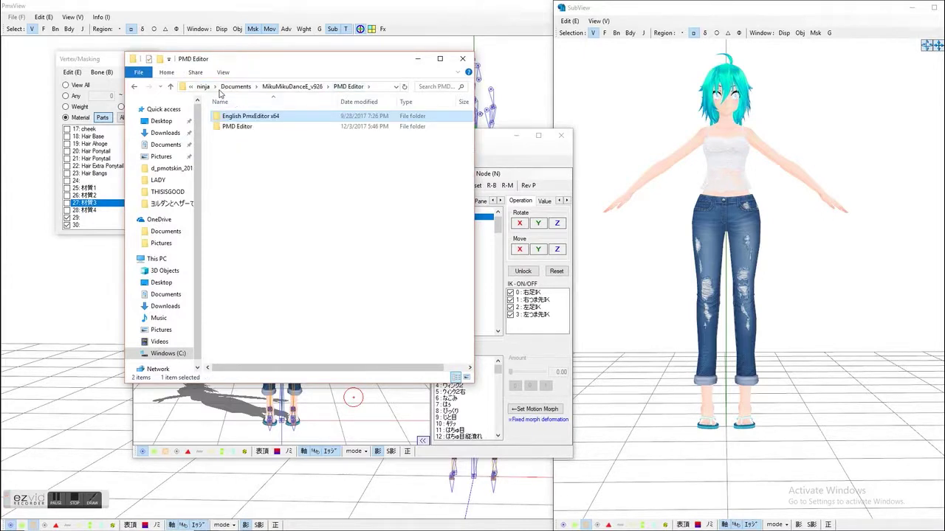
pyautogui.click(299, 86)
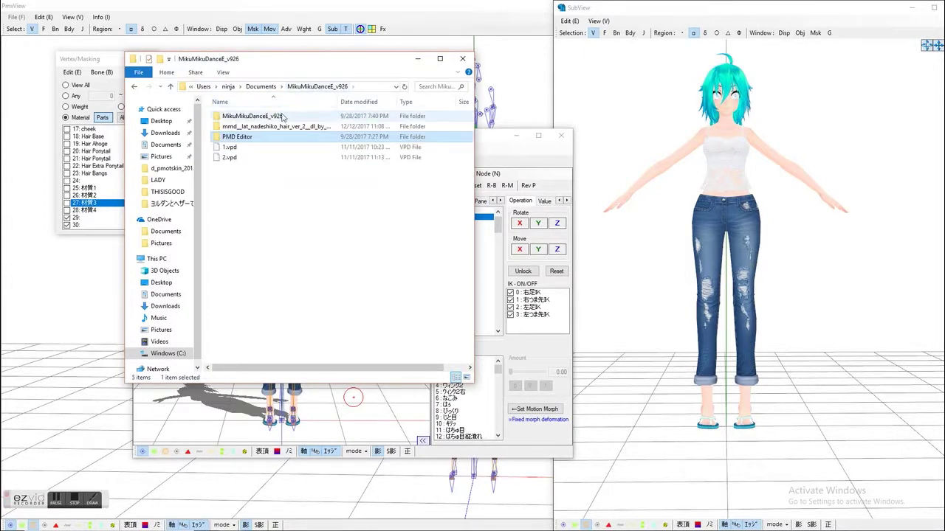
pyautogui.doubleClick(270, 116)
pyautogui.doubleClick(270, 118)
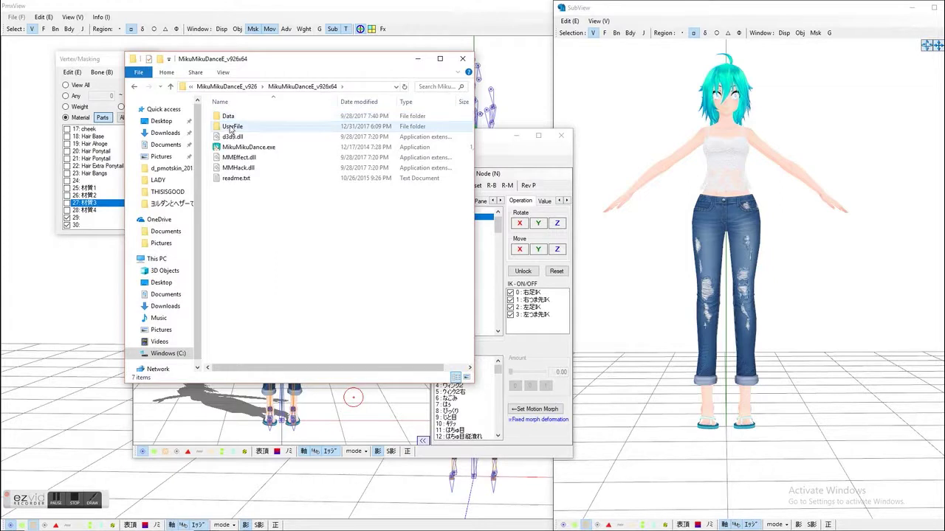
pyautogui.doubleClick(248, 127)
pyautogui.doubleClick(233, 157)
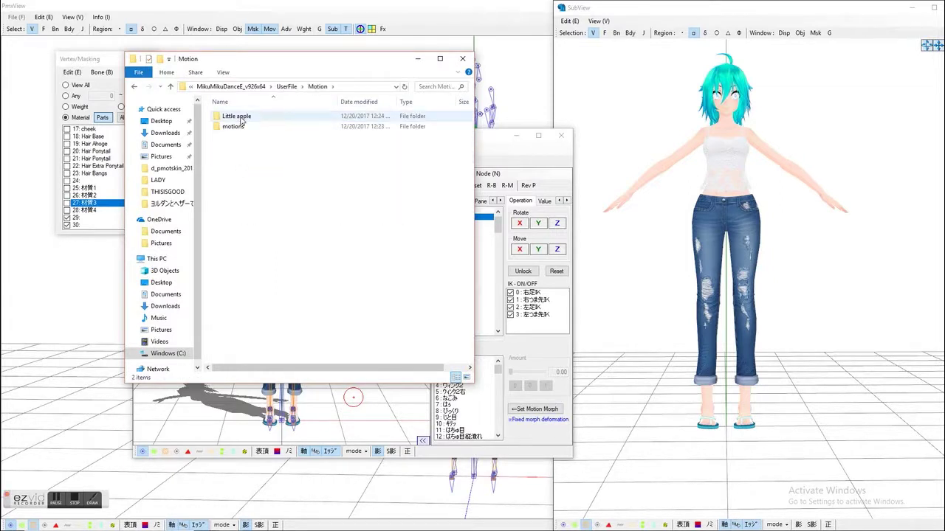
pyautogui.doubleClick(243, 117)
pyautogui.doubleClick(247, 118)
# Load the motion 小苹果 单人.vmd into Transform View and start playing it on the model with physics.
pyautogui.moveTo(286, 62); pyautogui.dragTo(567, 72)
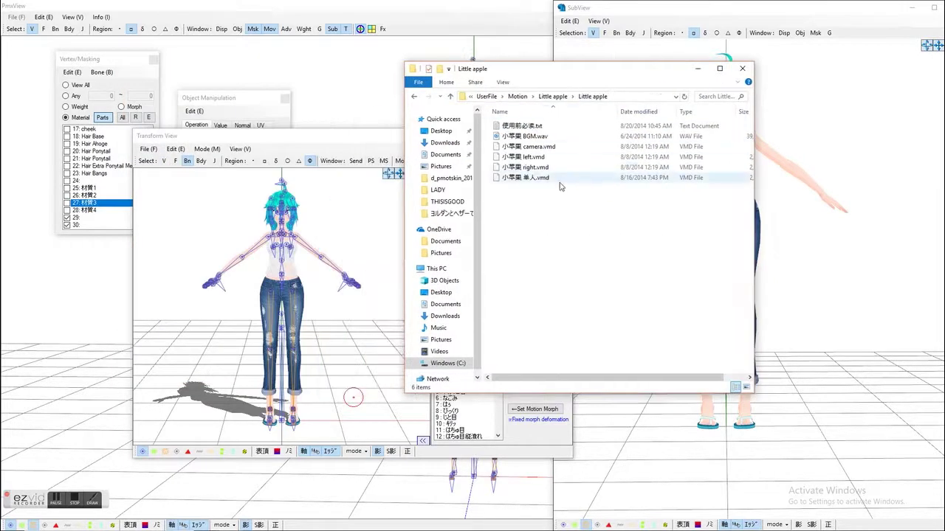
pyautogui.click(525, 179)
pyautogui.click(329, 127)
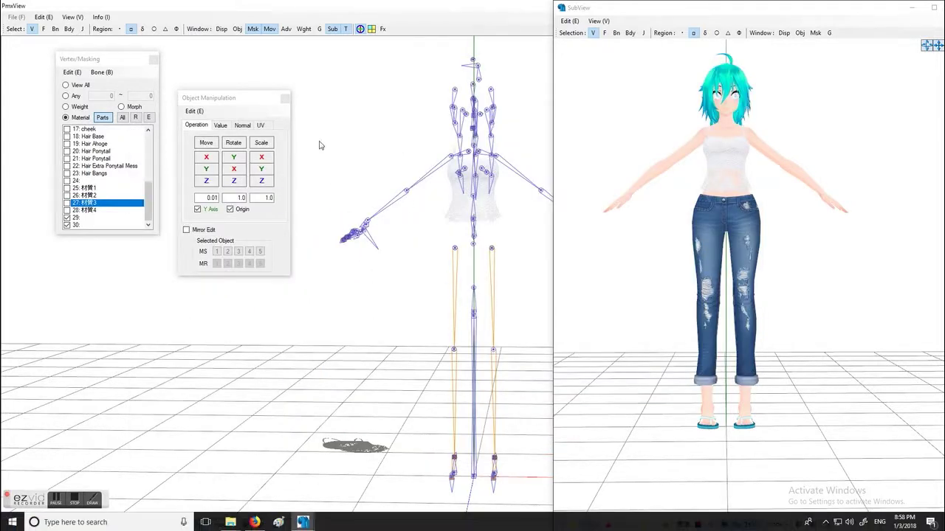
pyautogui.moveTo(314, 529)
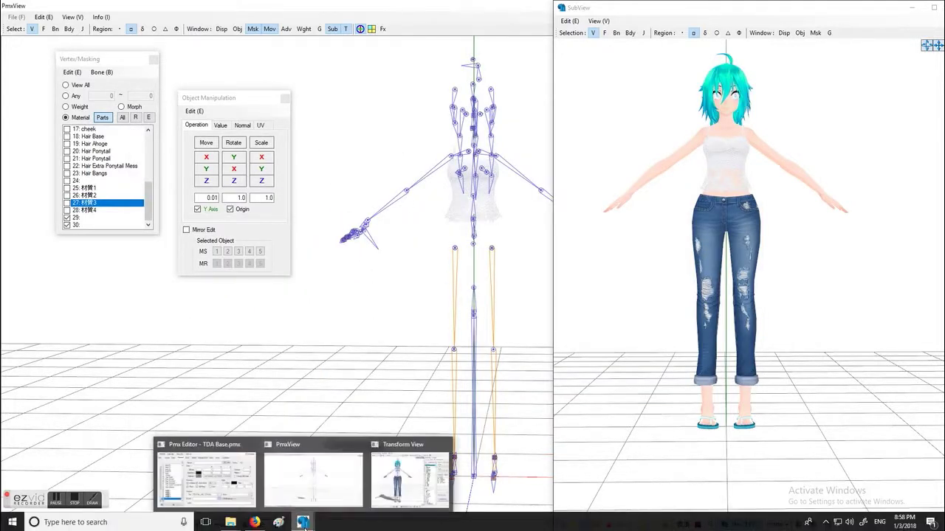
pyautogui.click(407, 491)
pyautogui.moveTo(355, 369); pyautogui.dragTo(358, 366, button='right')
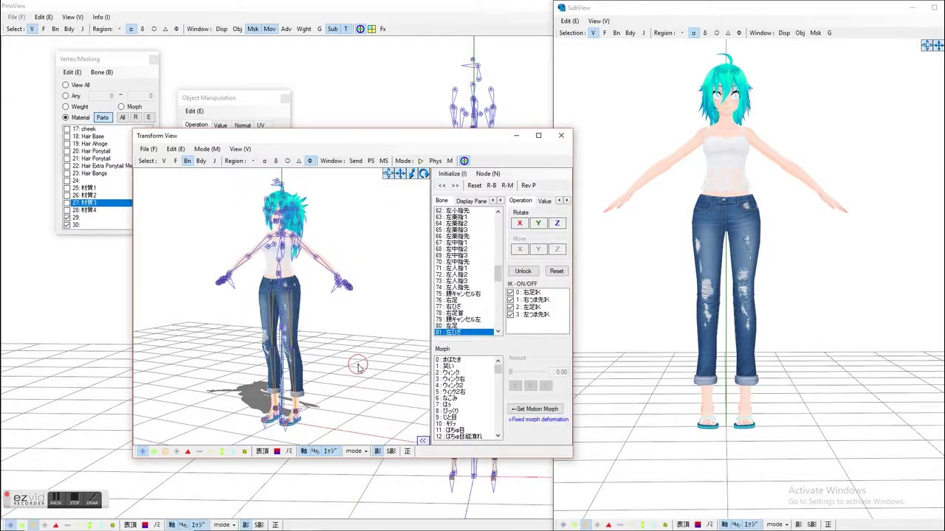
pyautogui.click(419, 161)
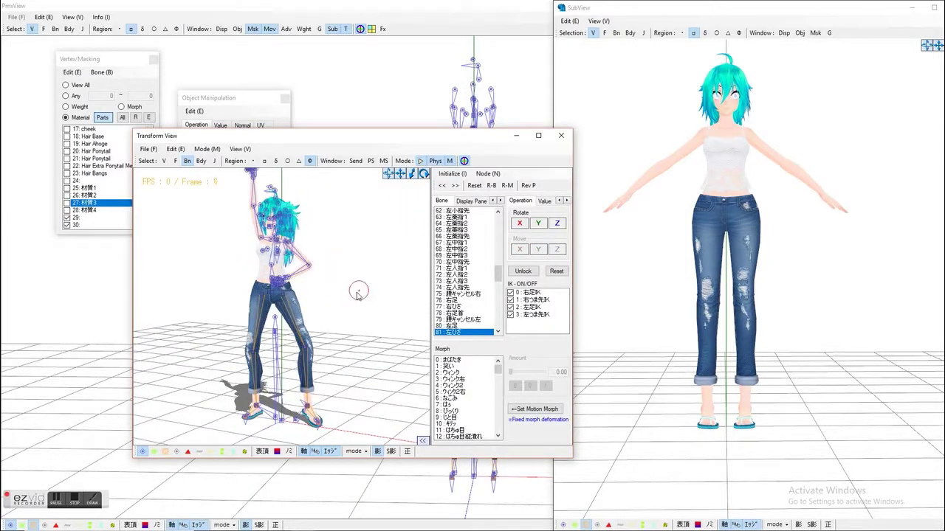
# Check from several sides how the outfit and hair move during the dance, stop the playback and close Transform View.
pyautogui.moveTo(357, 327); pyautogui.dragTo(316, 323, button='right')
pyautogui.moveTo(296, 340); pyautogui.dragTo(192, 421)
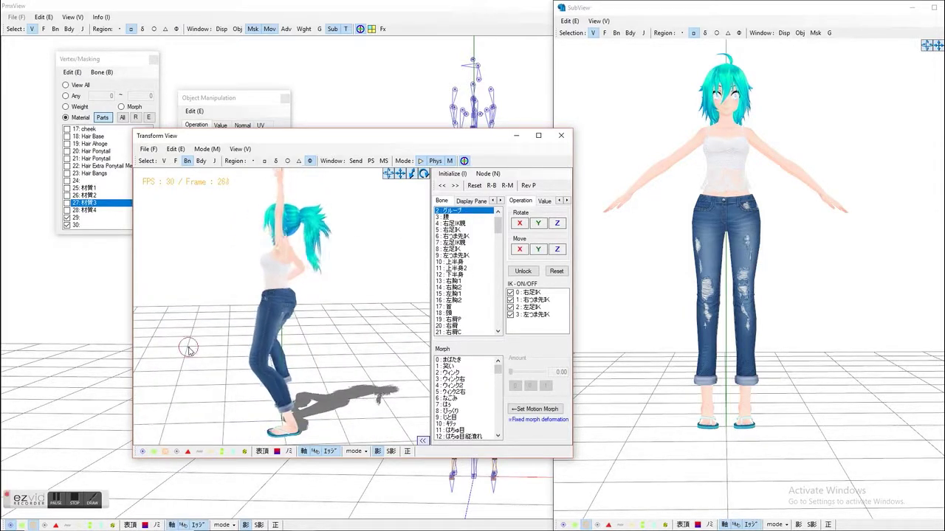
pyautogui.moveTo(188, 350); pyautogui.dragTo(400, 327, button='right')
pyautogui.click(284, 343)
pyautogui.click(331, 339)
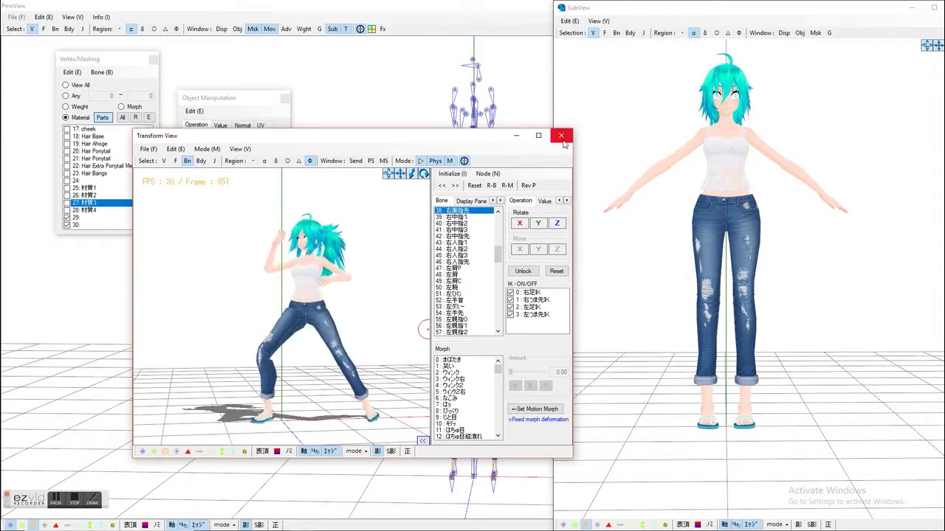
pyautogui.click(422, 161)
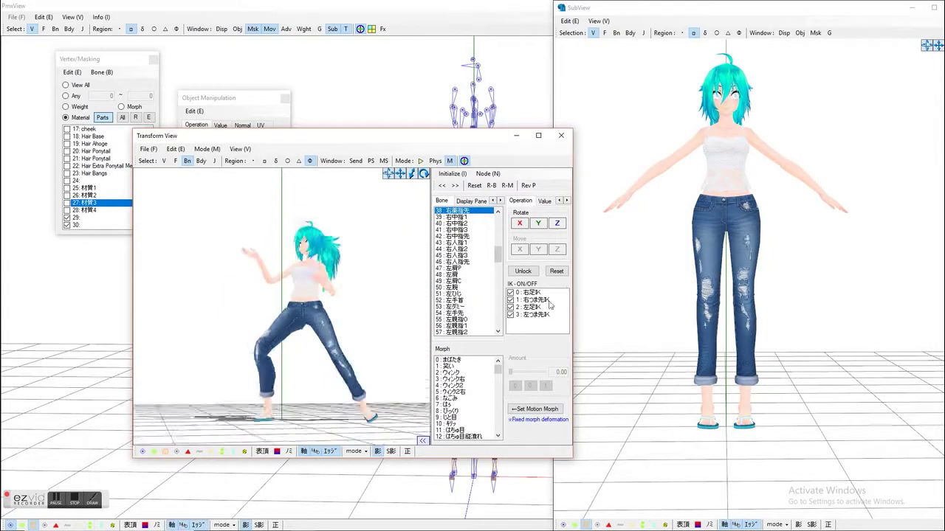
pyautogui.click(565, 136)
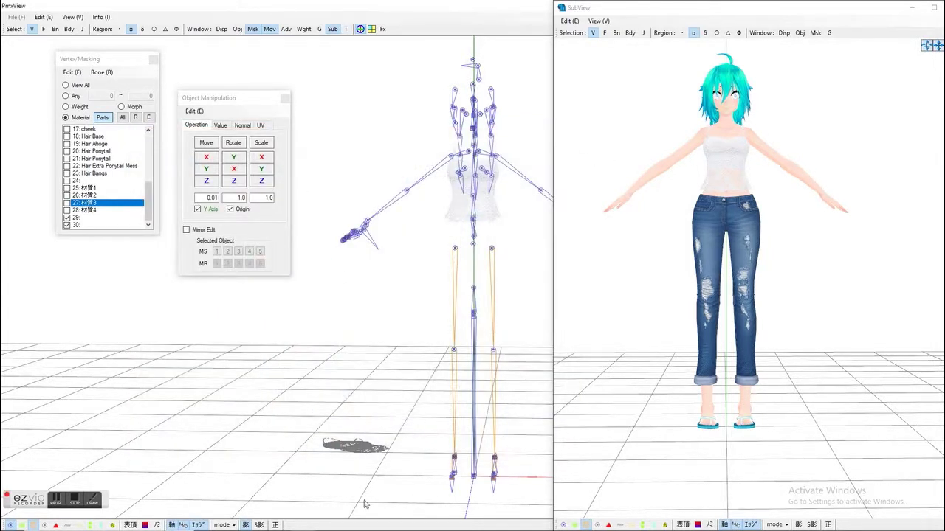
# Go back in File Explorer to the MikuMikuDanceE_v926x64 folder and launch MikuMikuDance.exe.
pyautogui.moveTo(290, 525)
pyautogui.click(250, 480)
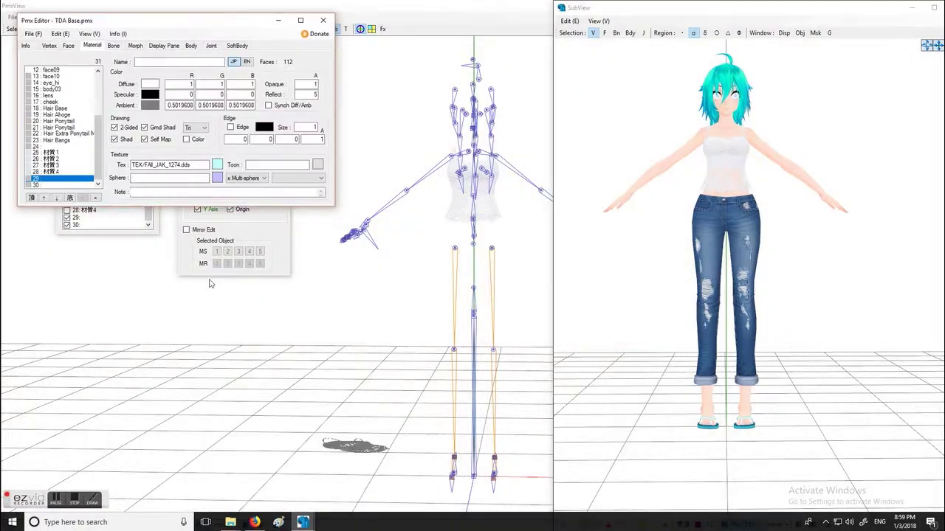
pyautogui.moveTo(230, 525)
pyautogui.click(267, 479)
pyautogui.click(414, 97)
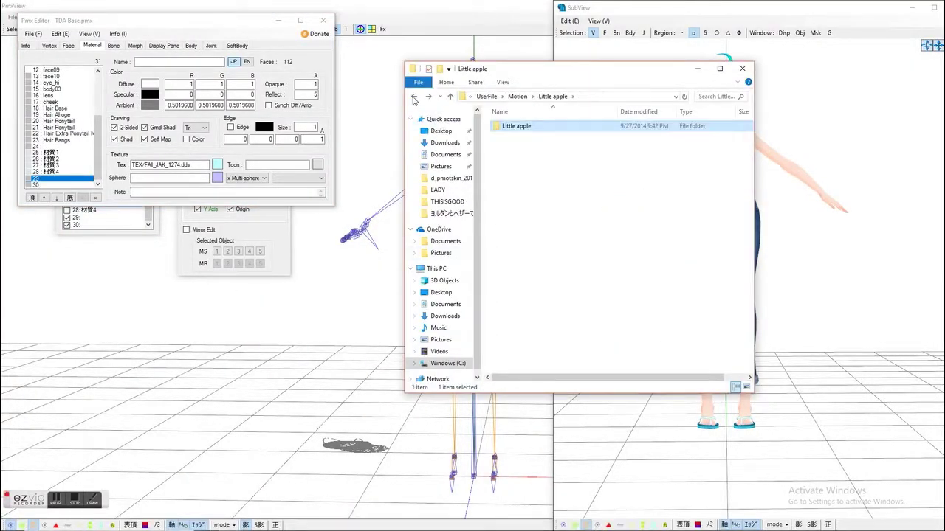
pyautogui.click(414, 97)
pyautogui.click(414, 97)
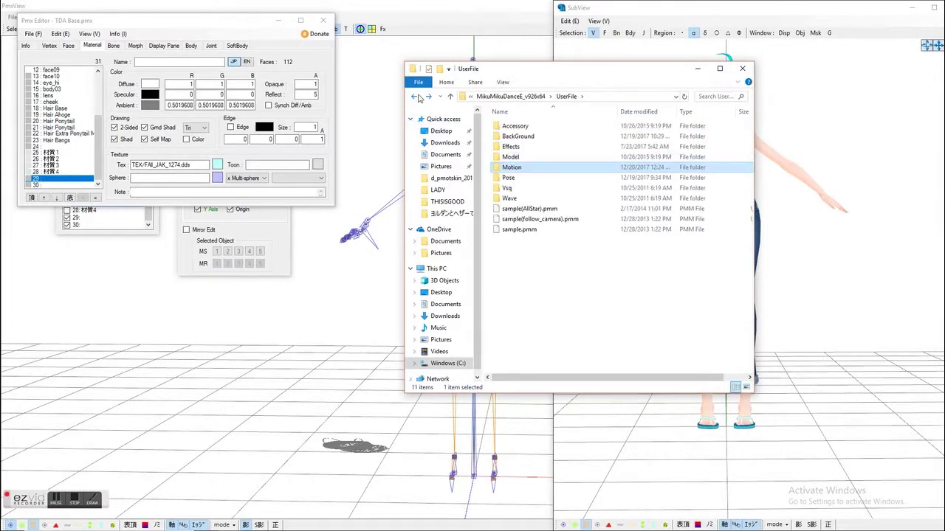
pyautogui.click(414, 96)
pyautogui.doubleClick(523, 157)
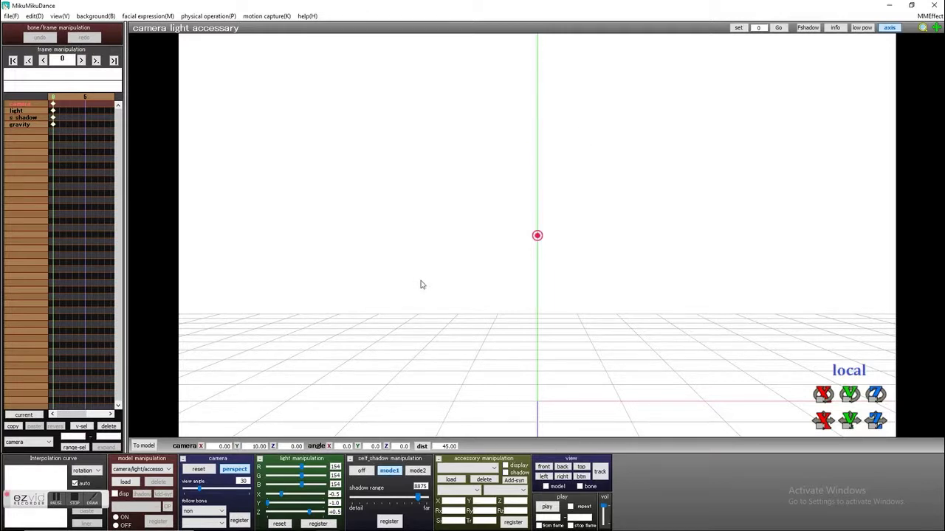
# Load the TDA Base.pmx model from the LADY folder into the MikuMikuDance scene.
pyautogui.click(133, 484)
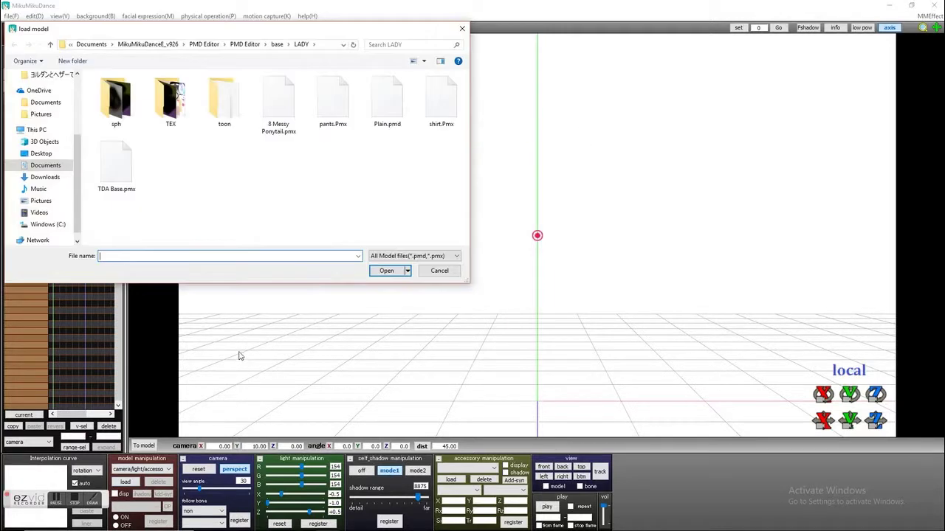
pyautogui.click(62, 503)
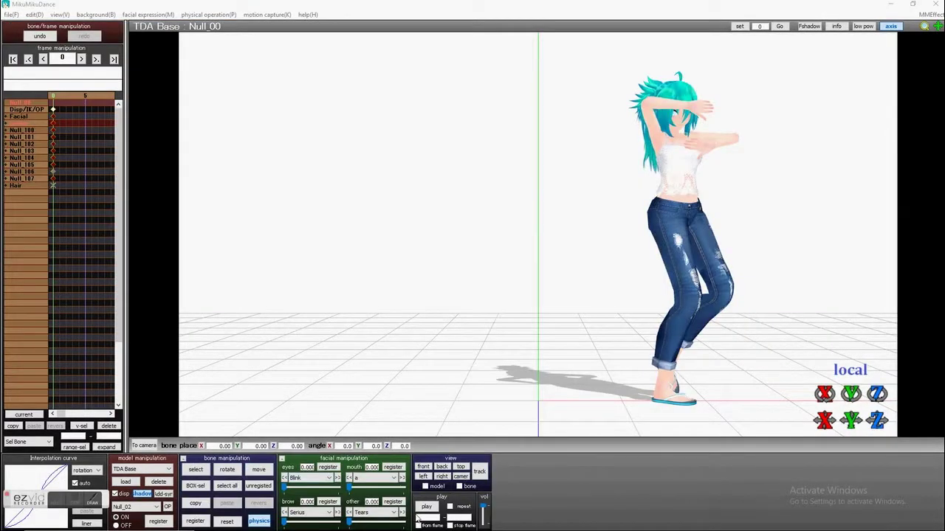
# Play the model's dance motion and inspect the moving outfit and hair from the front, side and back.
pyautogui.click(426, 507)
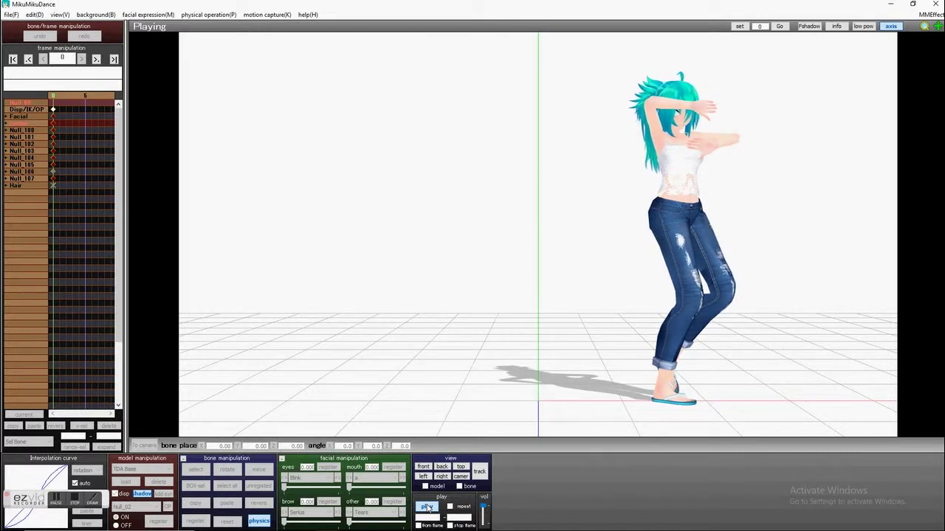
pyautogui.moveTo(738, 276); pyautogui.dragTo(710, 270, button='right')
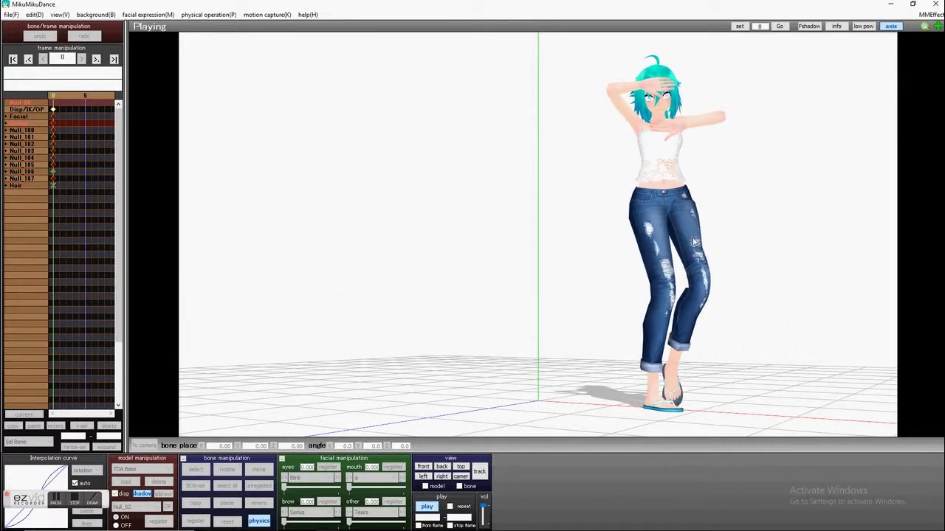
pyautogui.moveTo(675, 322)
pyautogui.mouseDown(button='right')
pyautogui.moveTo(663, 325)
pyautogui.moveTo(674, 325)
pyautogui.moveTo(669, 332)
pyautogui.mouseUp(button='right')
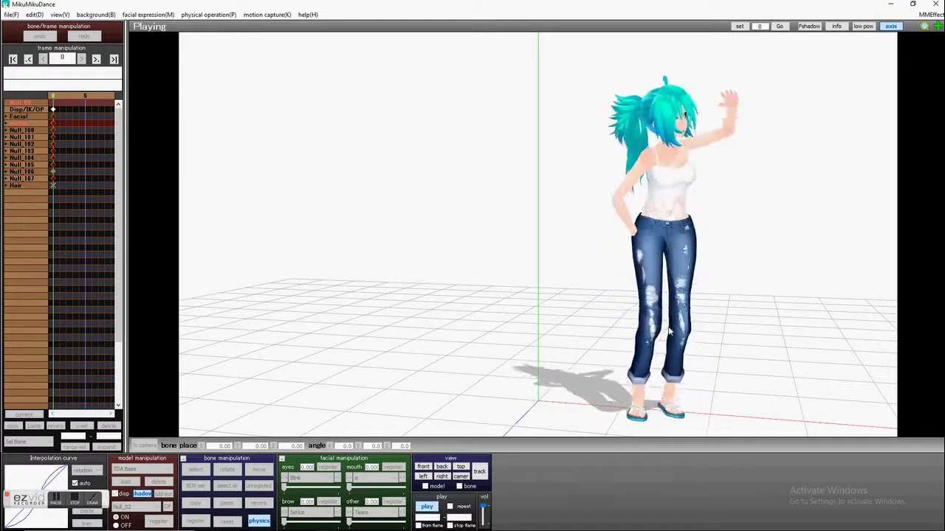
pyautogui.moveTo(669, 331); pyautogui.dragTo(538, 338, button='right')
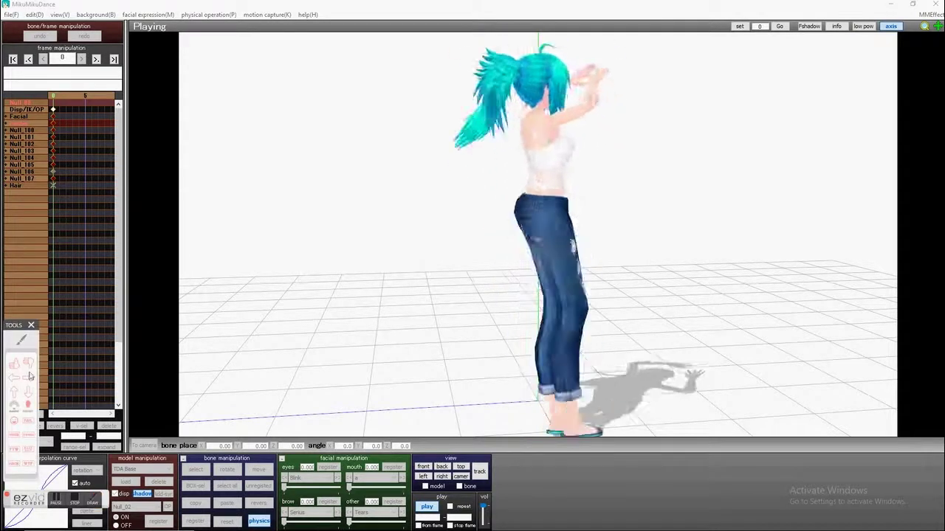
pyautogui.click(25, 366)
pyautogui.click(252, 214)
pyautogui.click(663, 206)
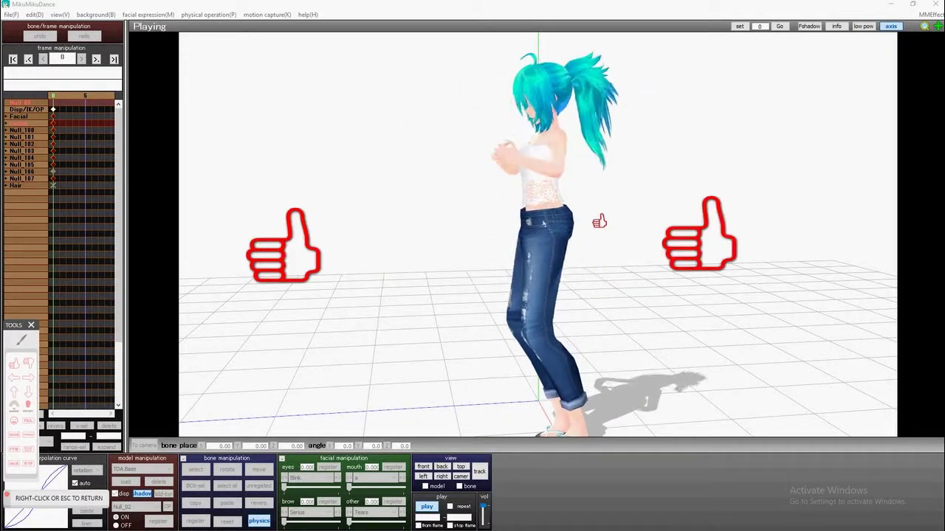
pyautogui.click(414, 291)
pyautogui.click(389, 144)
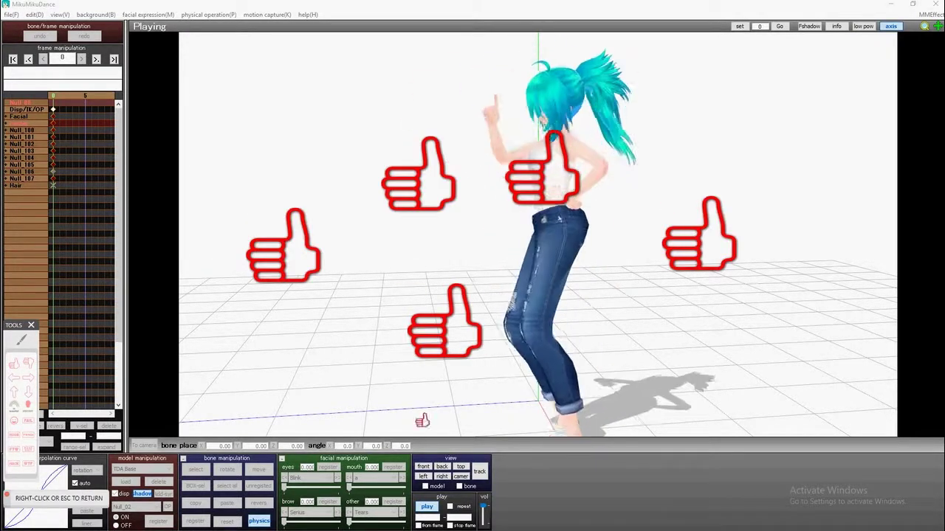
pyautogui.rightClick(79, 399)
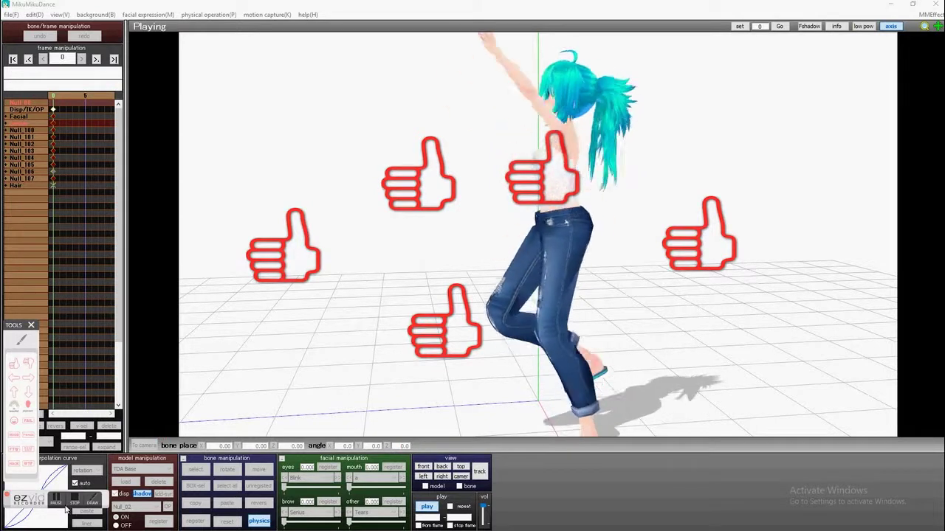